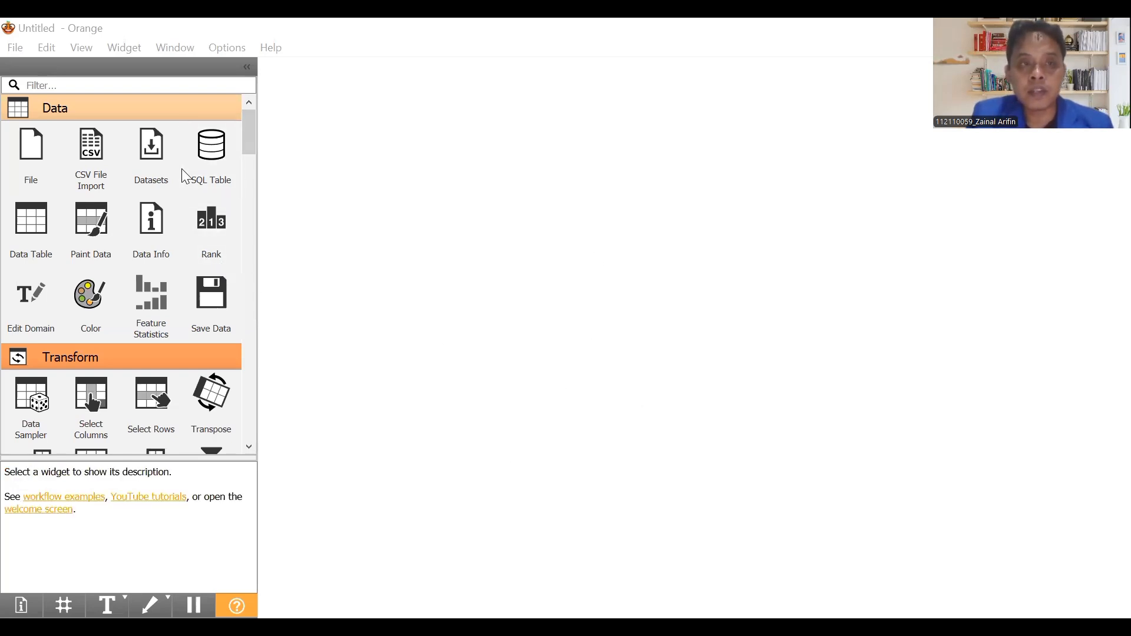
Add a Datasets widget to the empty canvas and open it.
left_click(145, 146)
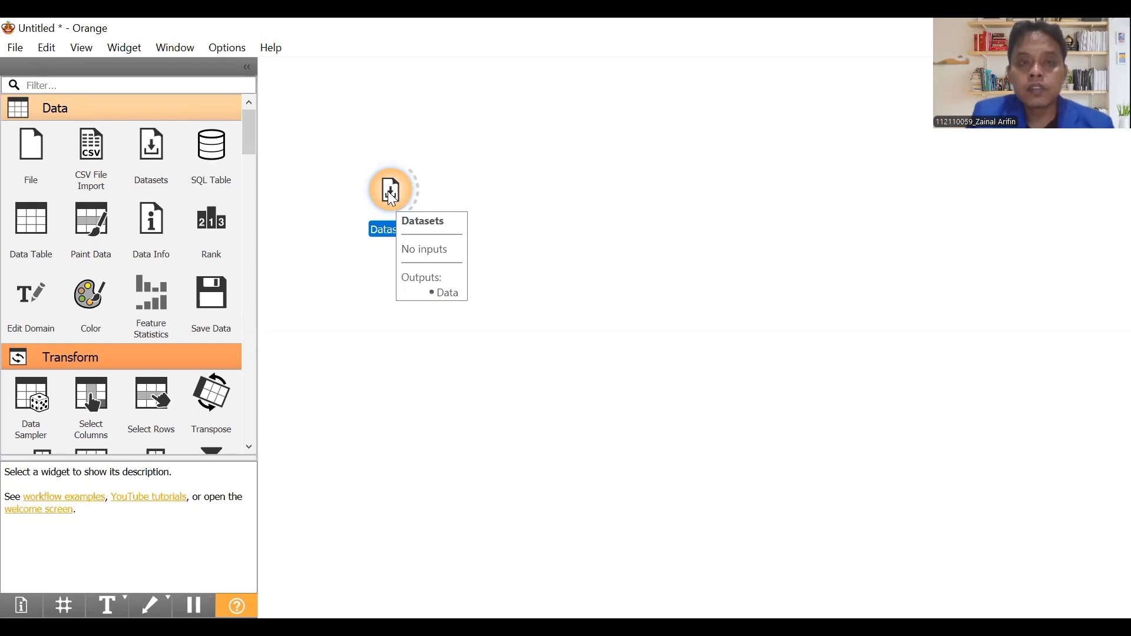
left_click(503, 198)
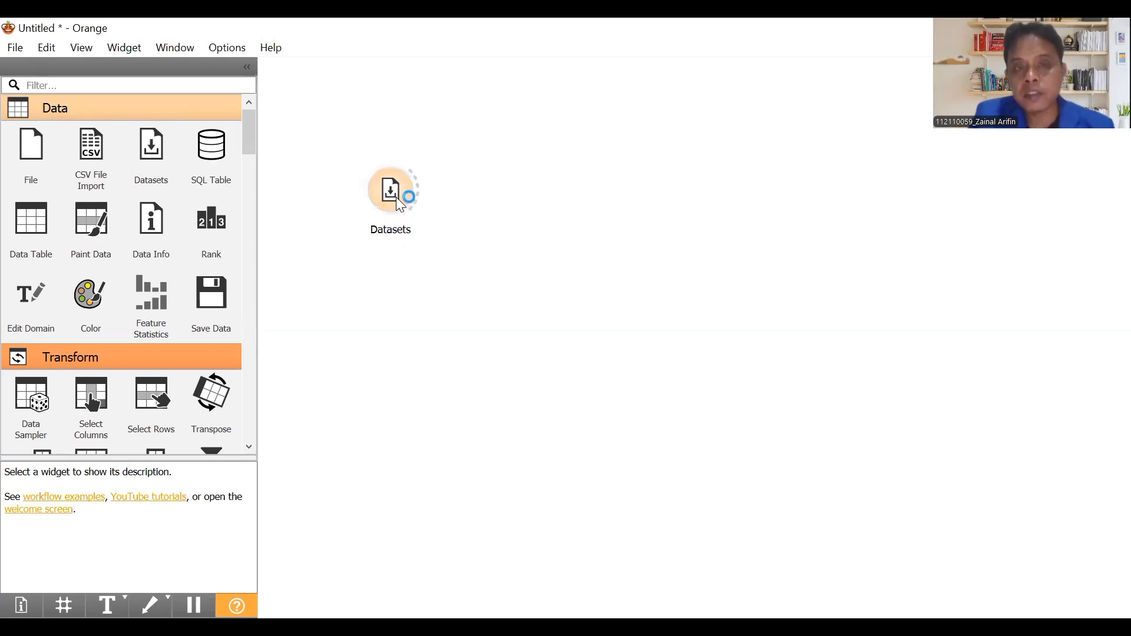
mouse_move(395, 193)
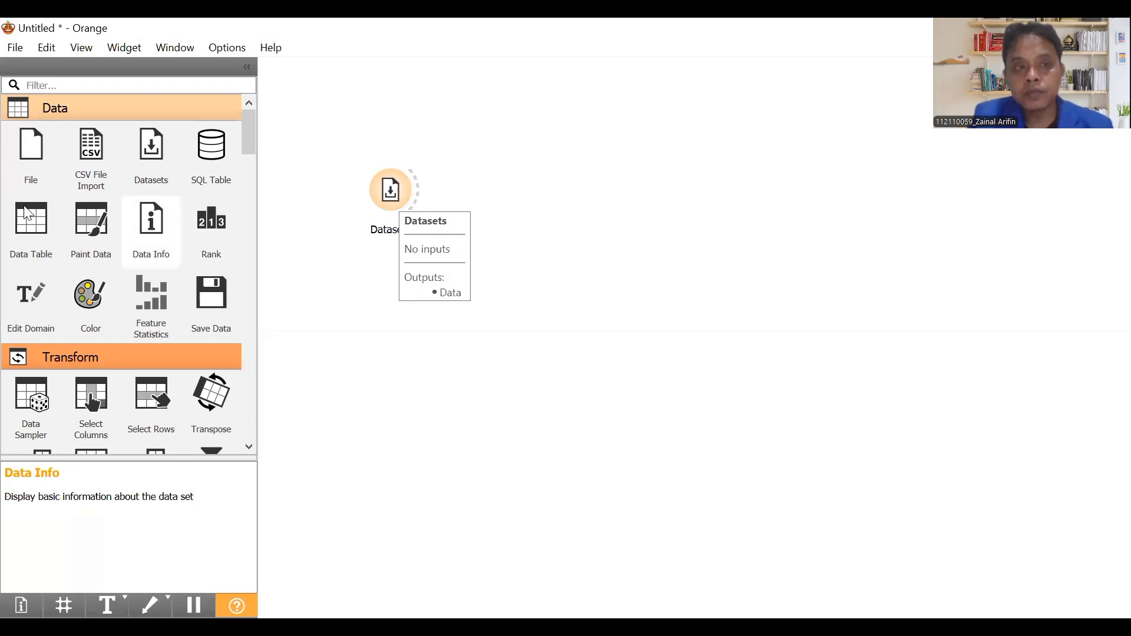
Add a Data Table widget to the canvas and arrange it above and beyond the Datasets widget.
left_click_drag(33, 215, 518, 151)
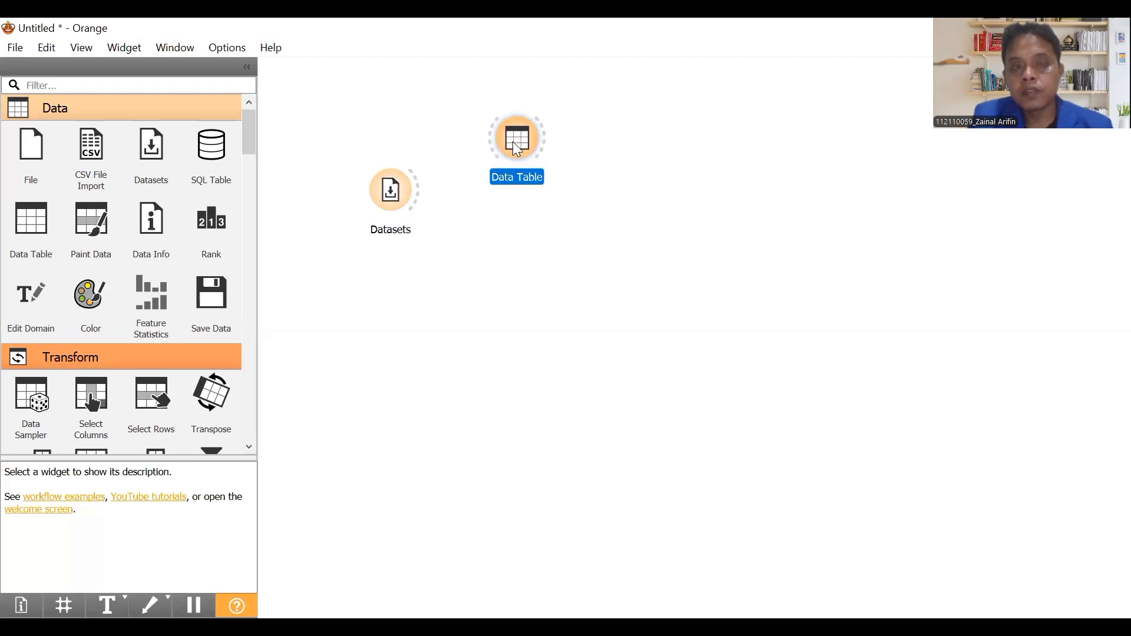
left_click_drag(398, 191, 383, 288)
left_click_drag(525, 152, 519, 184)
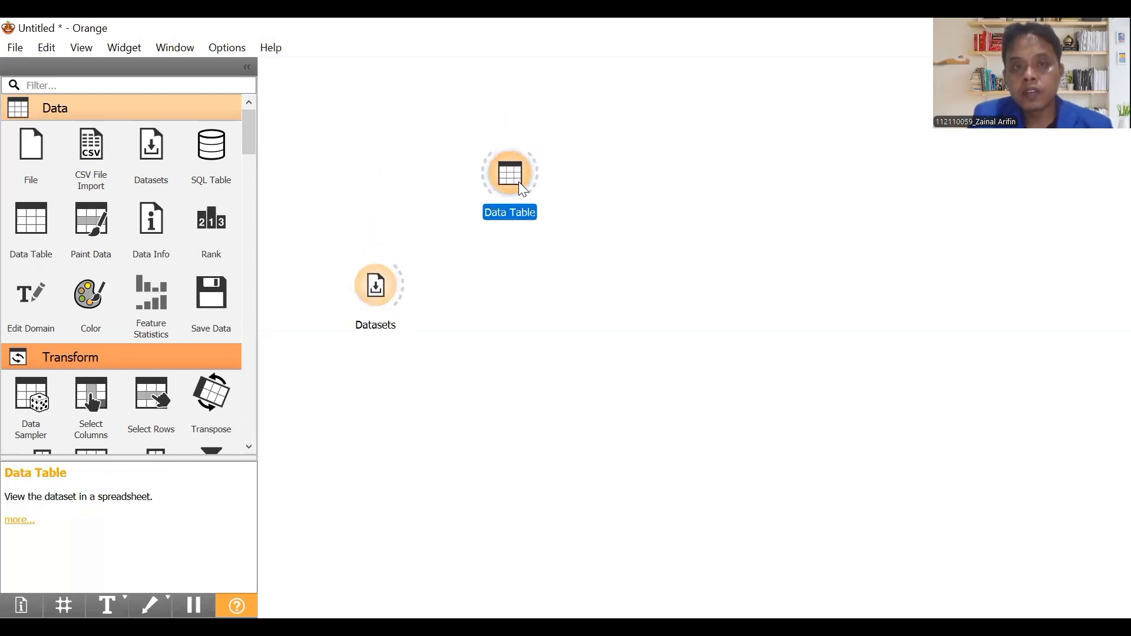
left_click(627, 267)
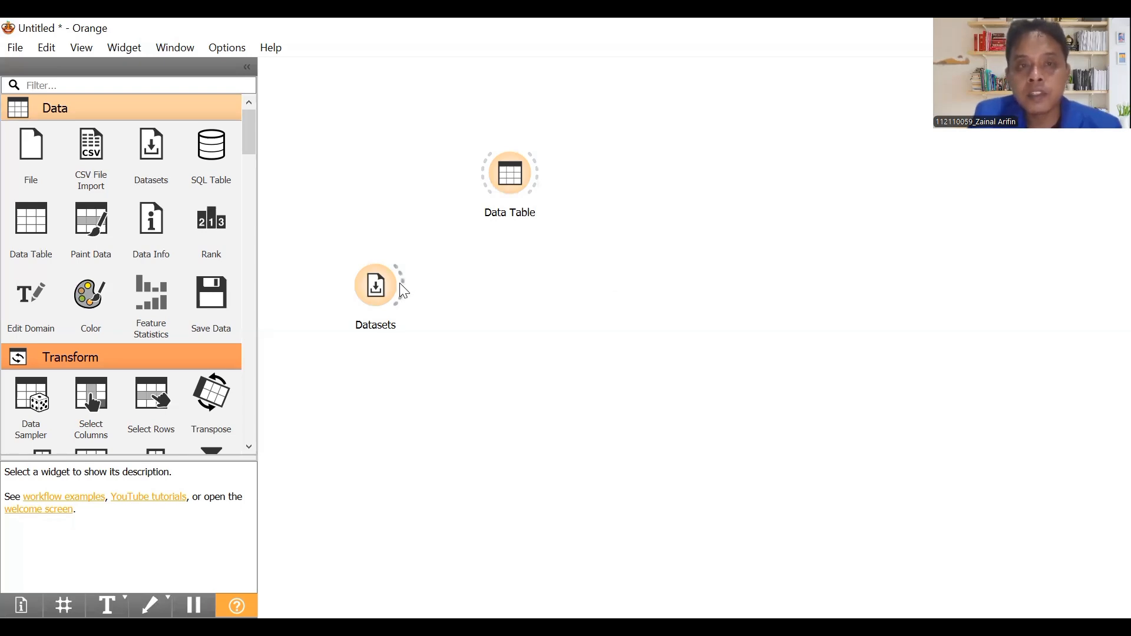
Connect the Datasets output to the Data Table widget and open the table to view the dataset.
left_click_drag(405, 289, 492, 173)
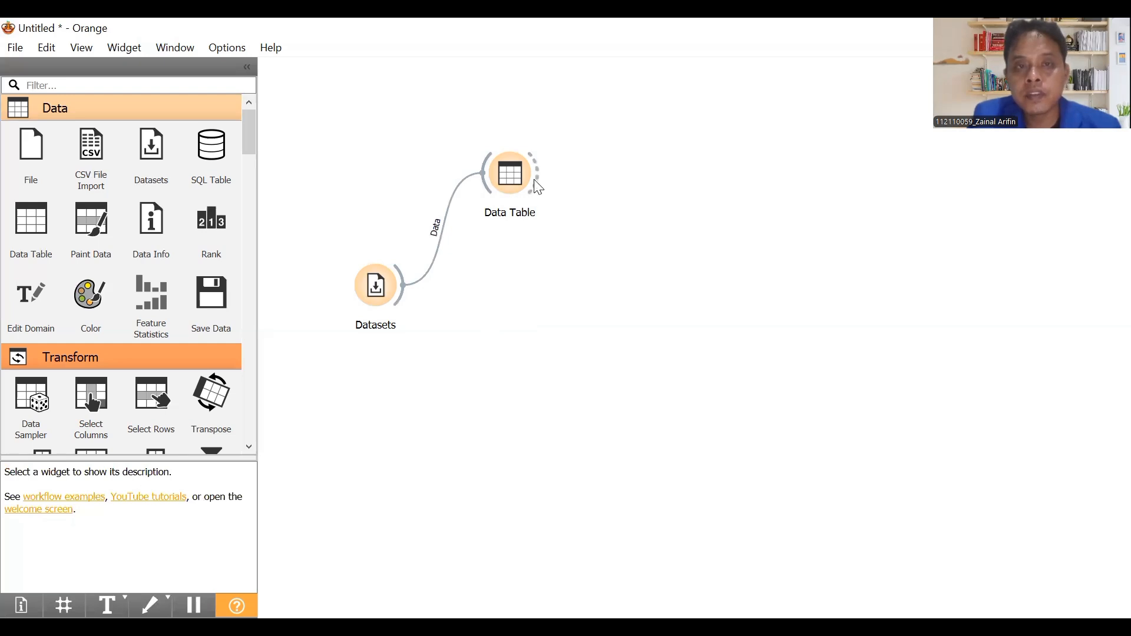
left_click(513, 184)
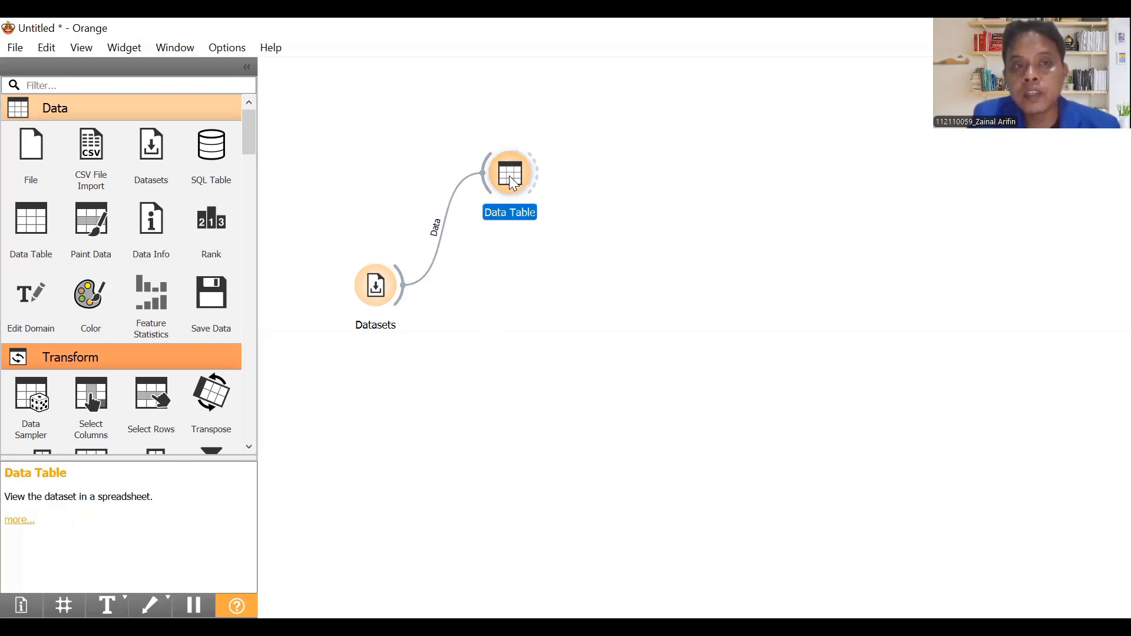
double_click(510, 177)
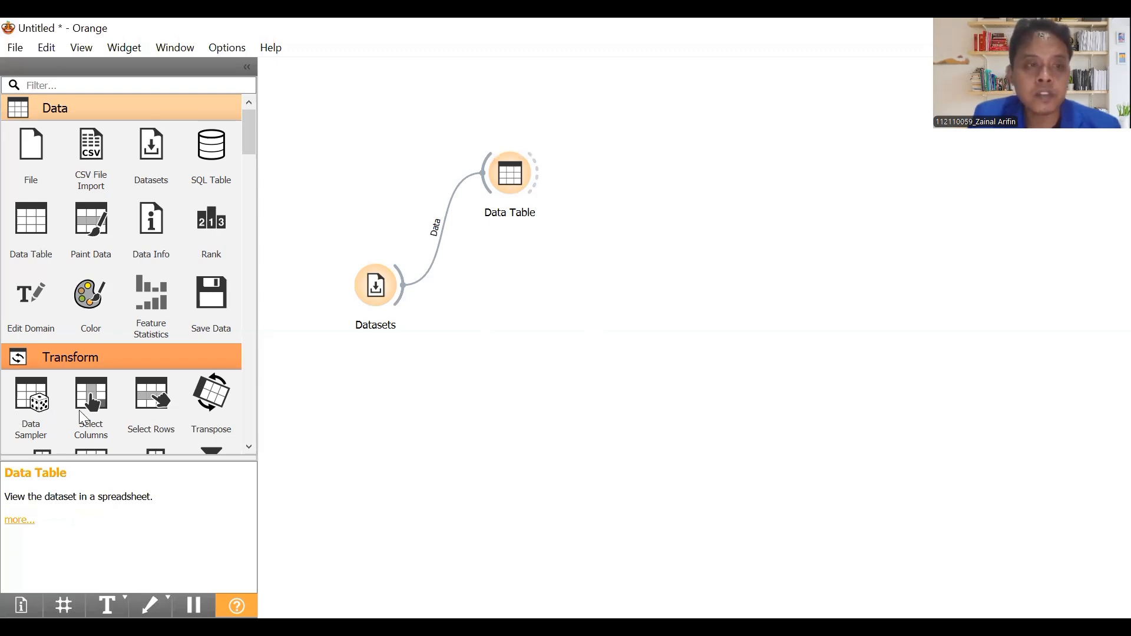
Add a Preprocess widget below the Data Table, feed it from Datasets, and open its settings.
scroll(79, 410, "down", 3)
scroll(53, 401, "down", 3)
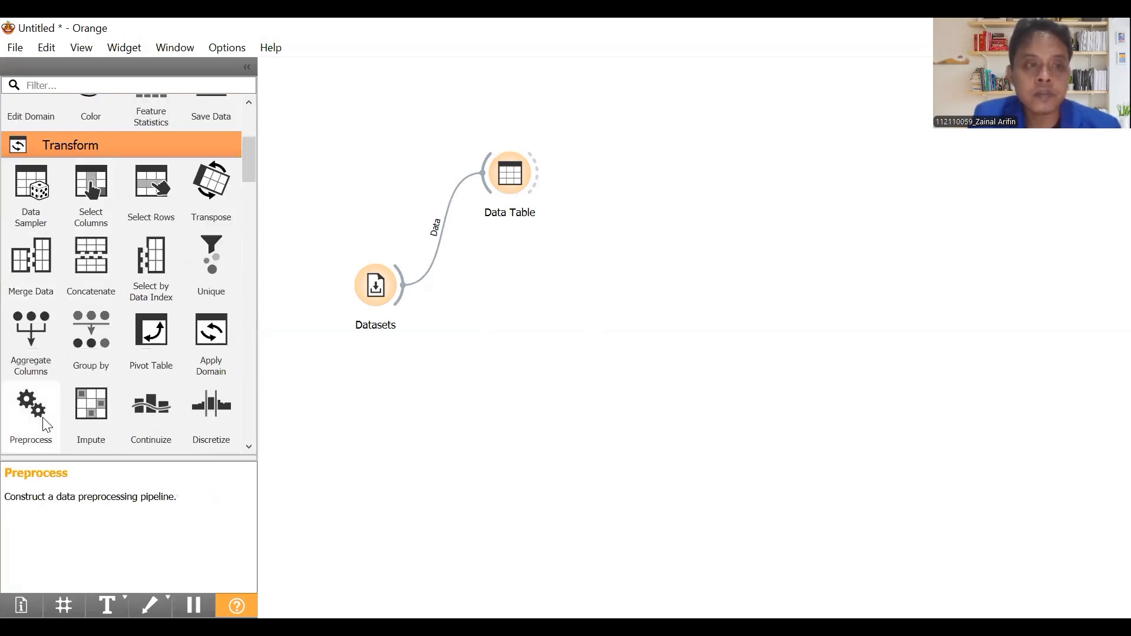
left_click_drag(35, 413, 513, 326)
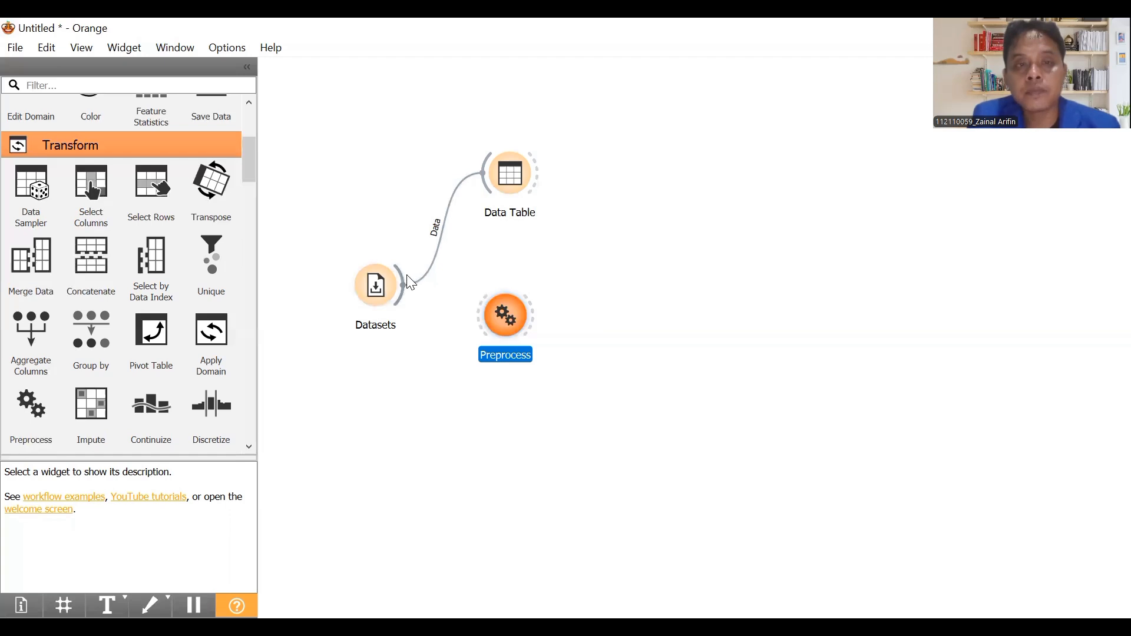
left_click_drag(403, 295, 480, 321)
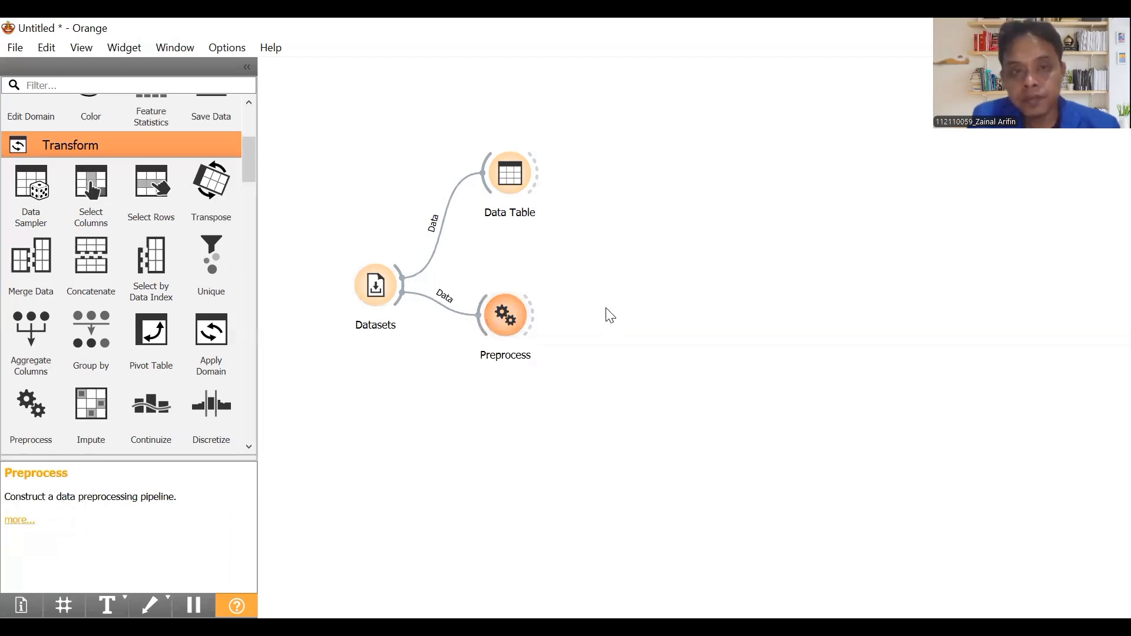
double_click(514, 317)
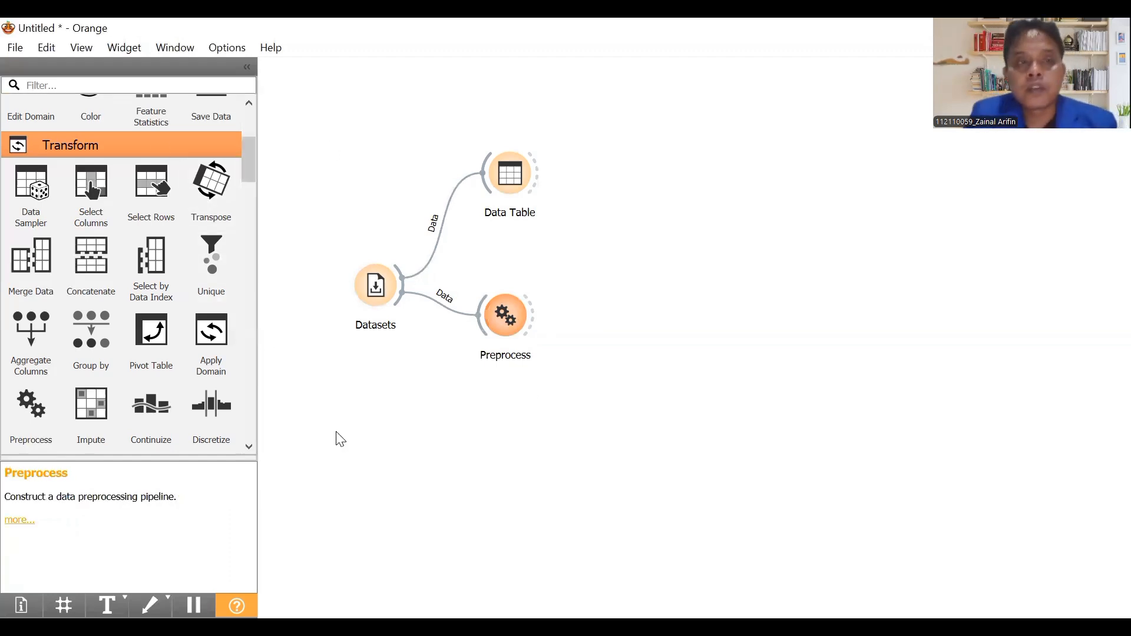
Add a second Data Table connected to the Preprocess output and open it to view the preprocessed data.
scroll(188, 366, "up", 3)
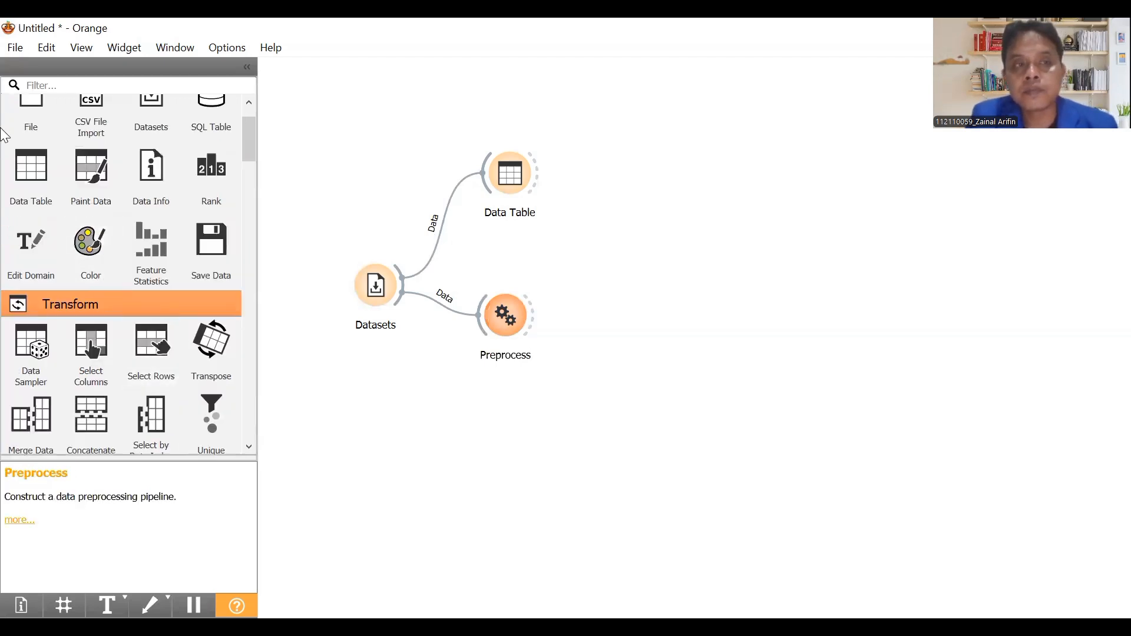
left_click(26, 180)
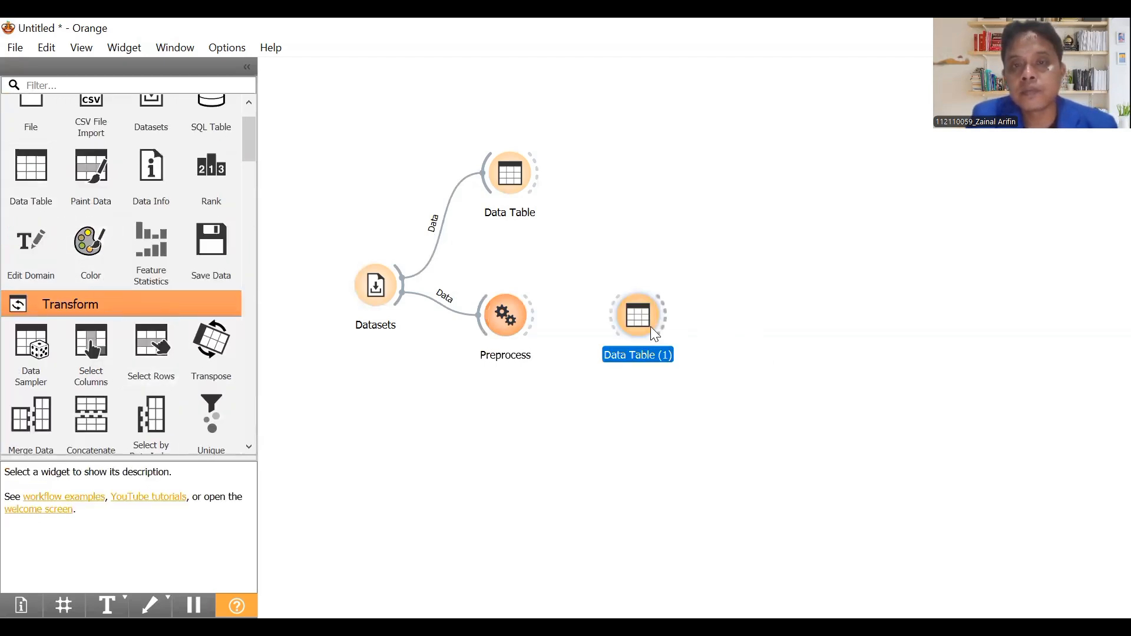
left_click_drag(651, 327, 649, 244)
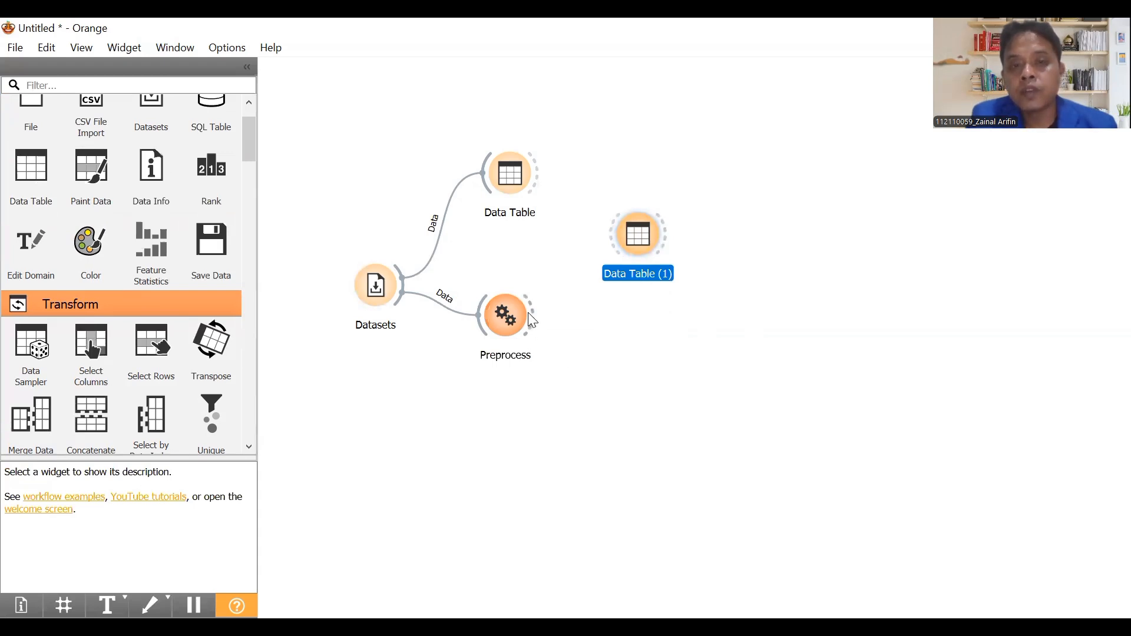
left_click_drag(532, 317, 616, 242)
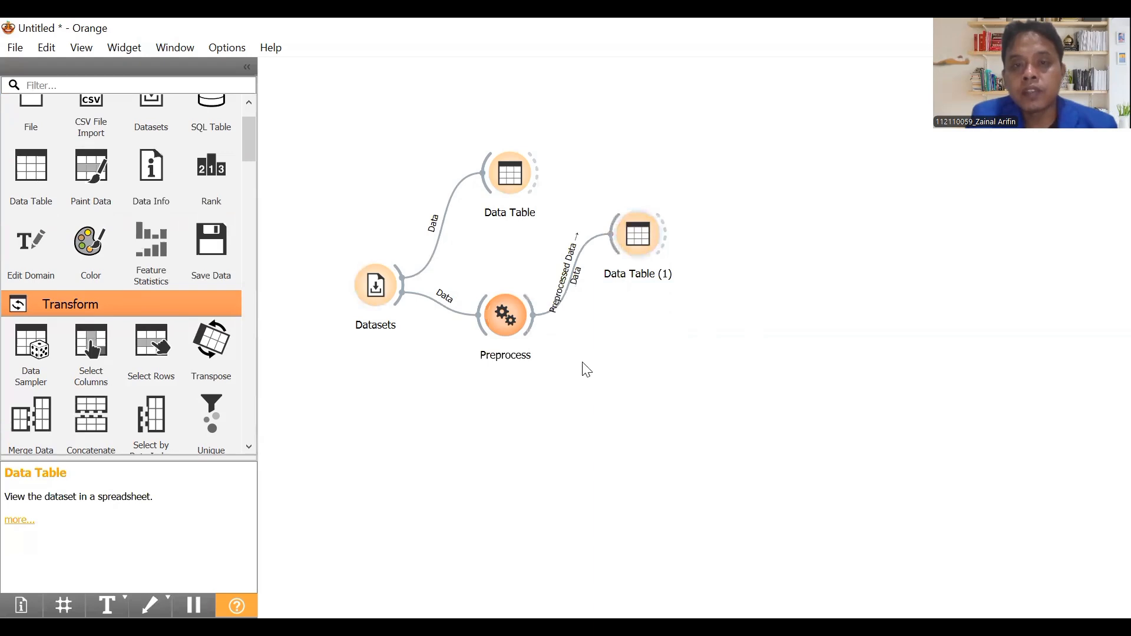
left_click_drag(643, 234, 644, 238)
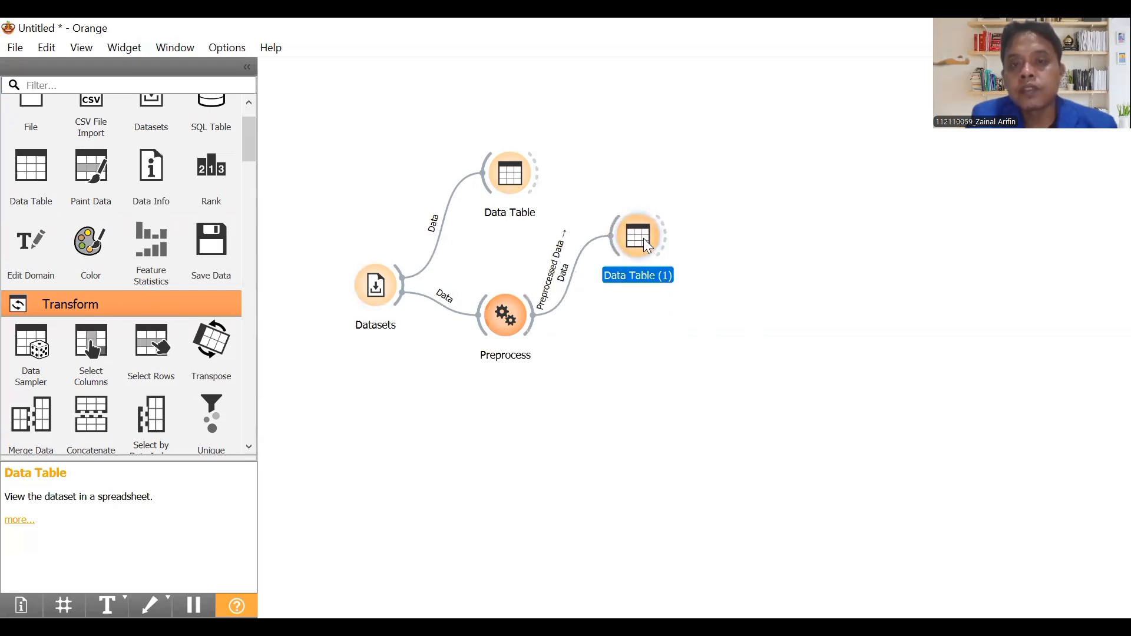
double_click(644, 238)
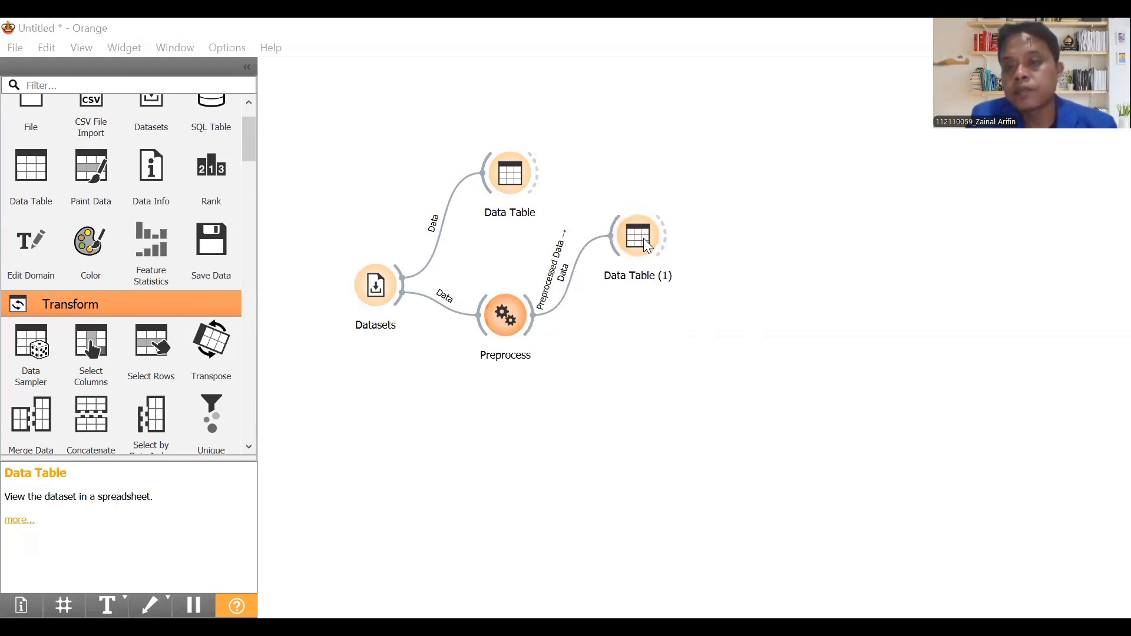
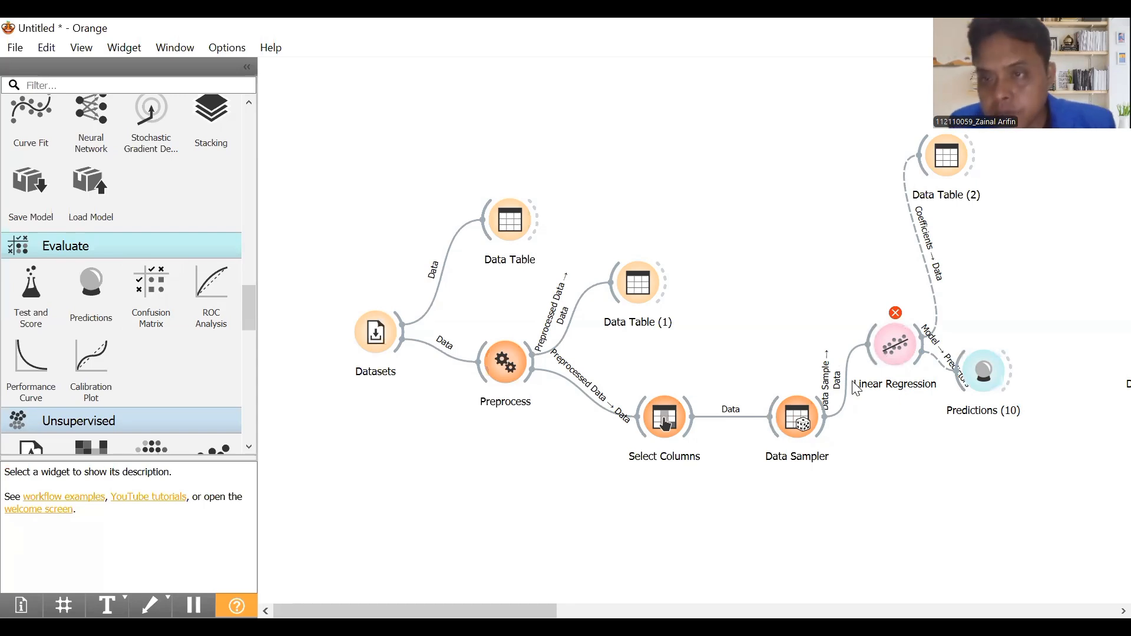
Move Predictions (10) farther from Linear Regression and add a Test and Score widget below Linear Regression.
left_click_drag(991, 363, 1017, 399)
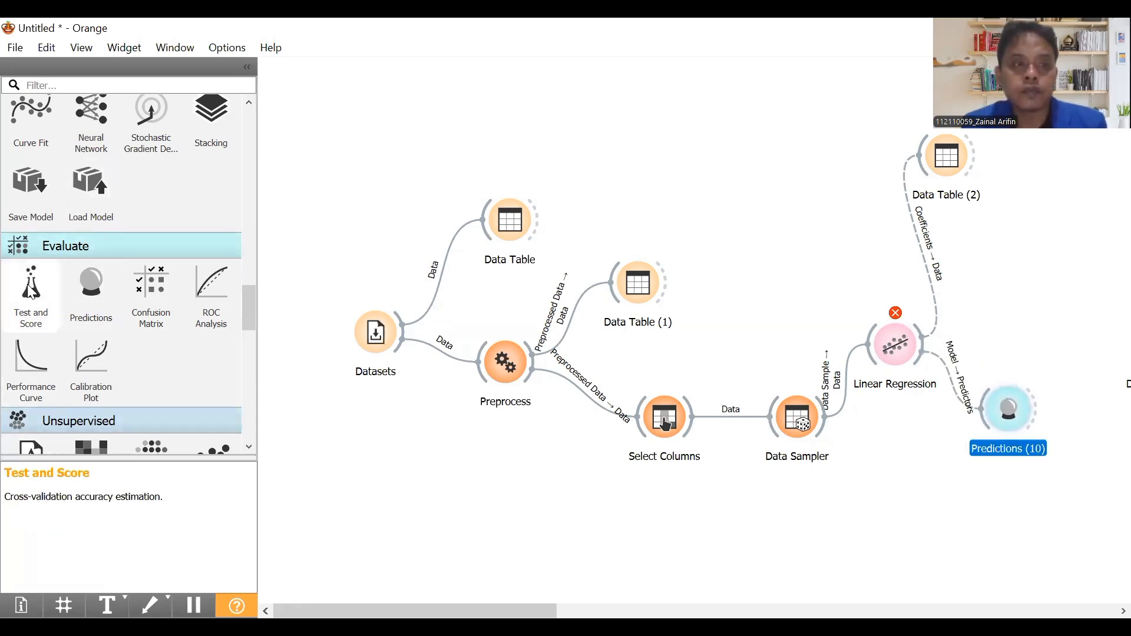
left_click_drag(29, 292, 883, 470)
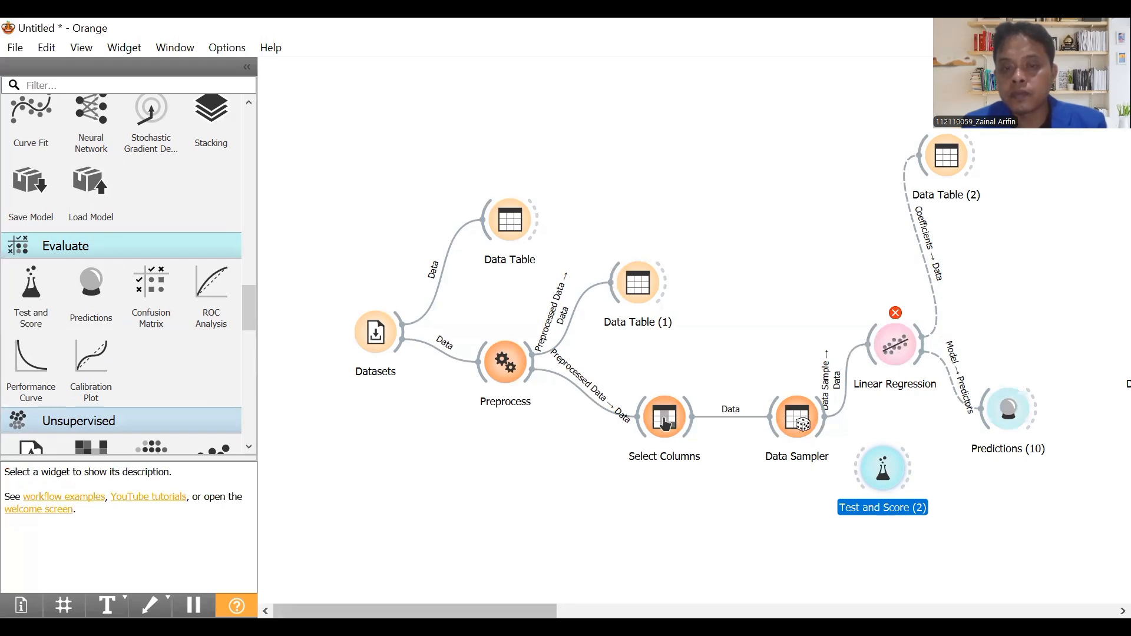
Delete the unconnected Data Table (3) widget and the unconnected Predictions widgets up to Predictions (4).
left_click_drag(414, 611, 664, 611)
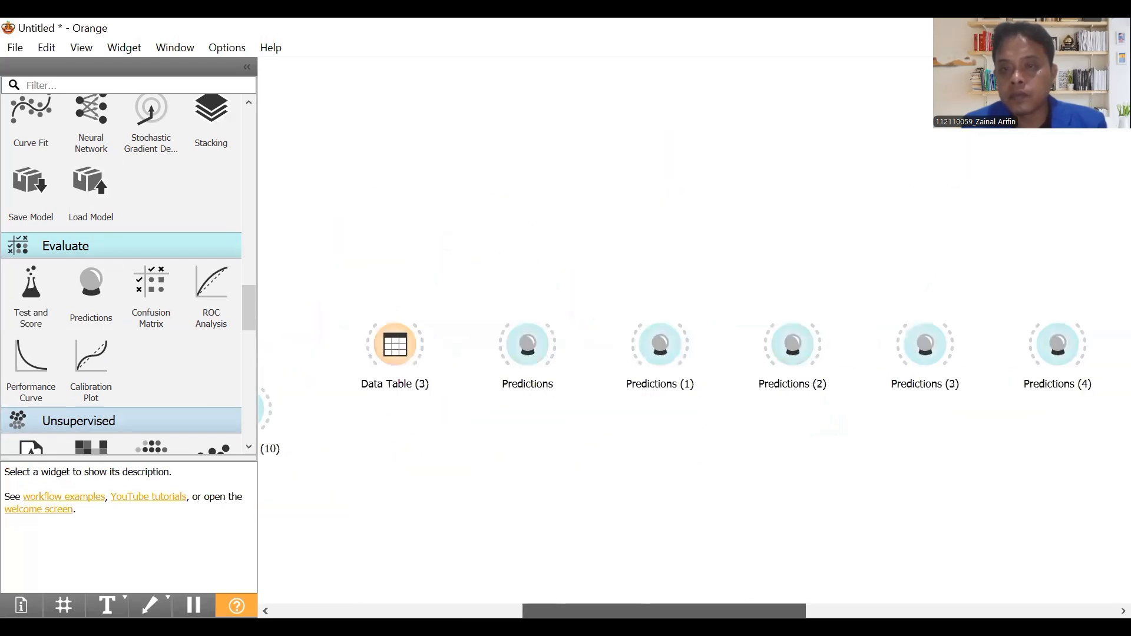
left_click(400, 343)
key("Delete")
left_click(541, 342)
key("Delete")
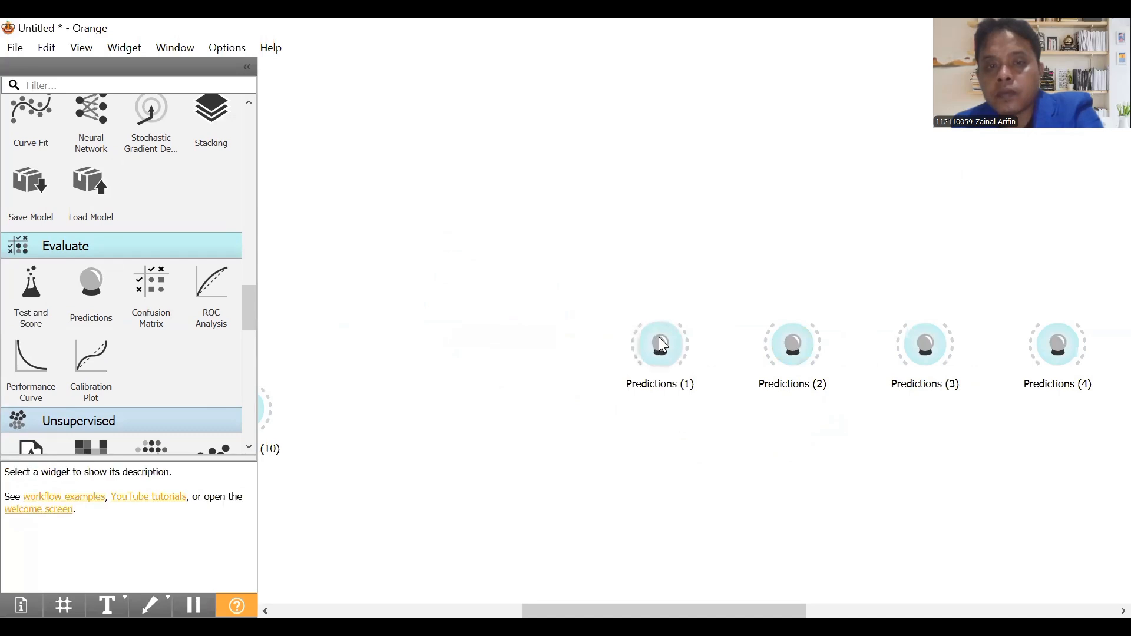
left_click(679, 343)
key("Delete")
left_click(790, 349)
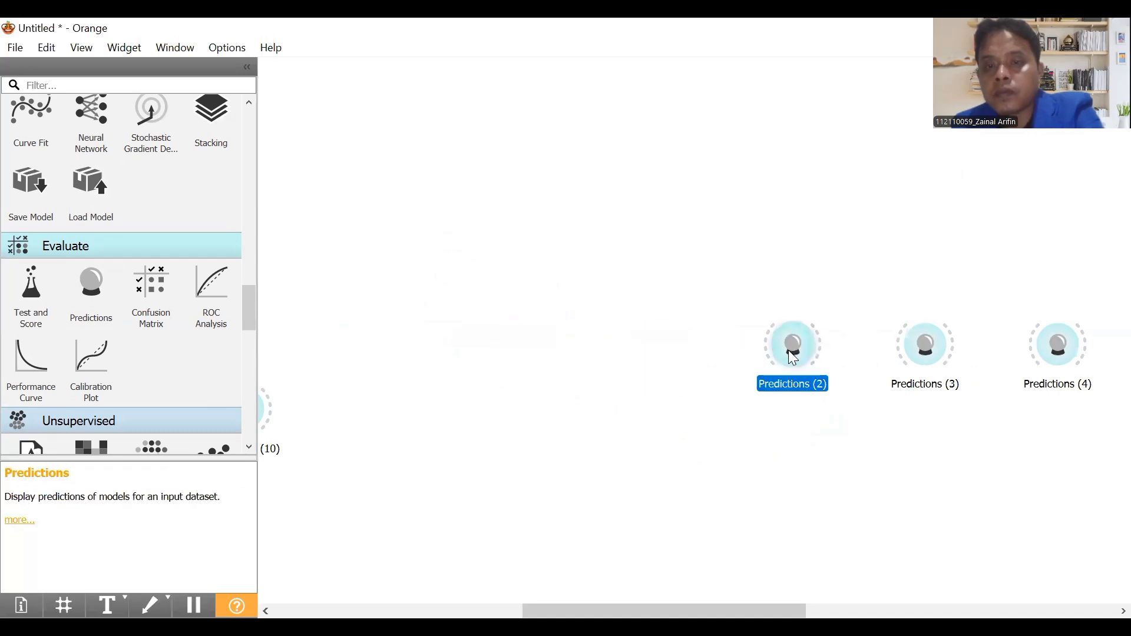
key("Delete")
left_click(931, 345)
key("Delete")
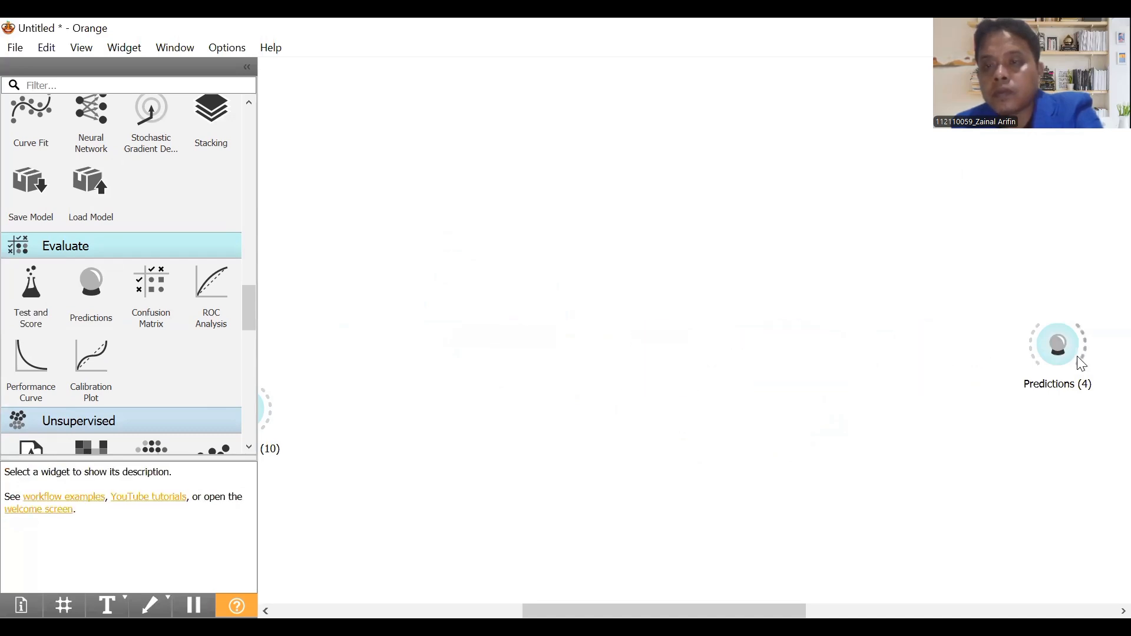
left_click(1059, 354)
key("Delete")
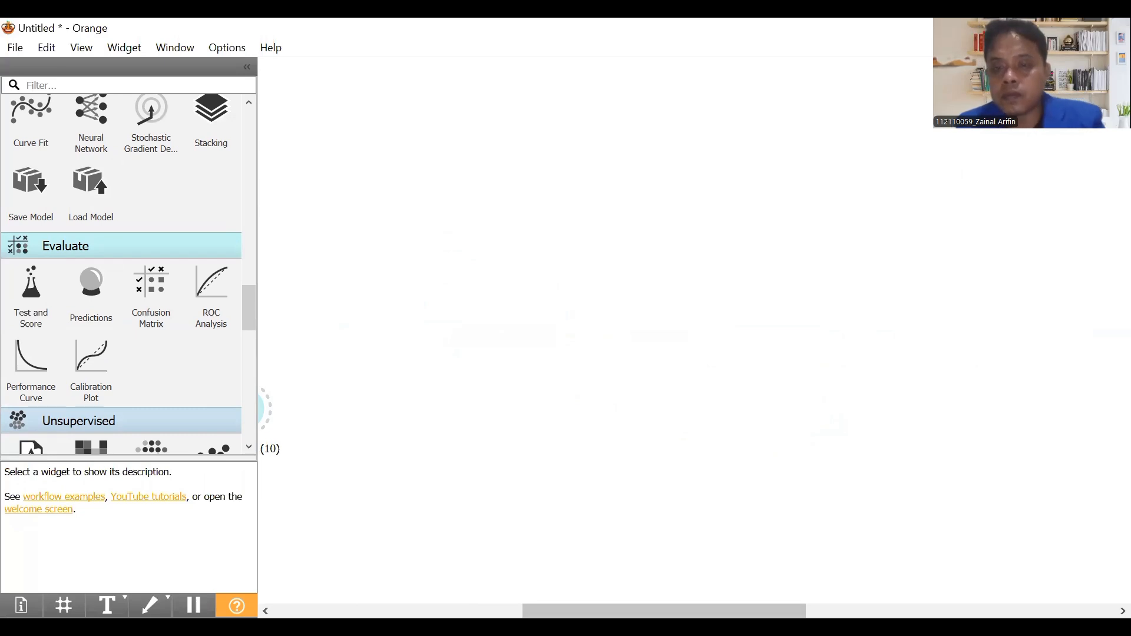
Delete the remaining unconnected widgets: Predictions (5) through (9), Test and Score, and Test and Score (1).
scroll(523, 423, "left", 10)
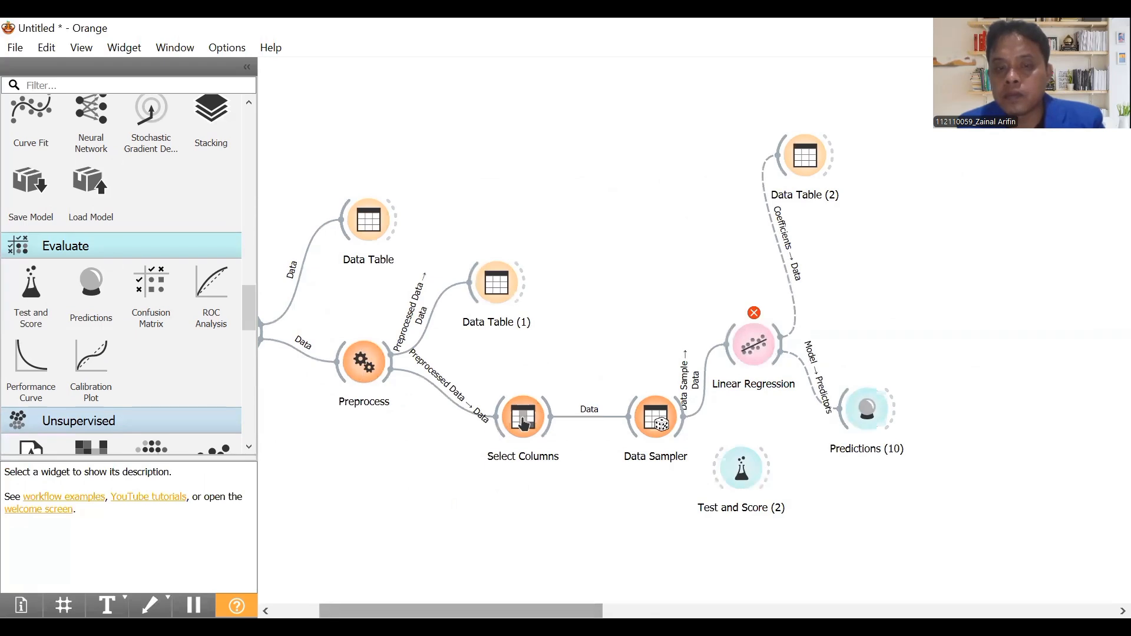
left_click_drag(518, 611, 1032, 611)
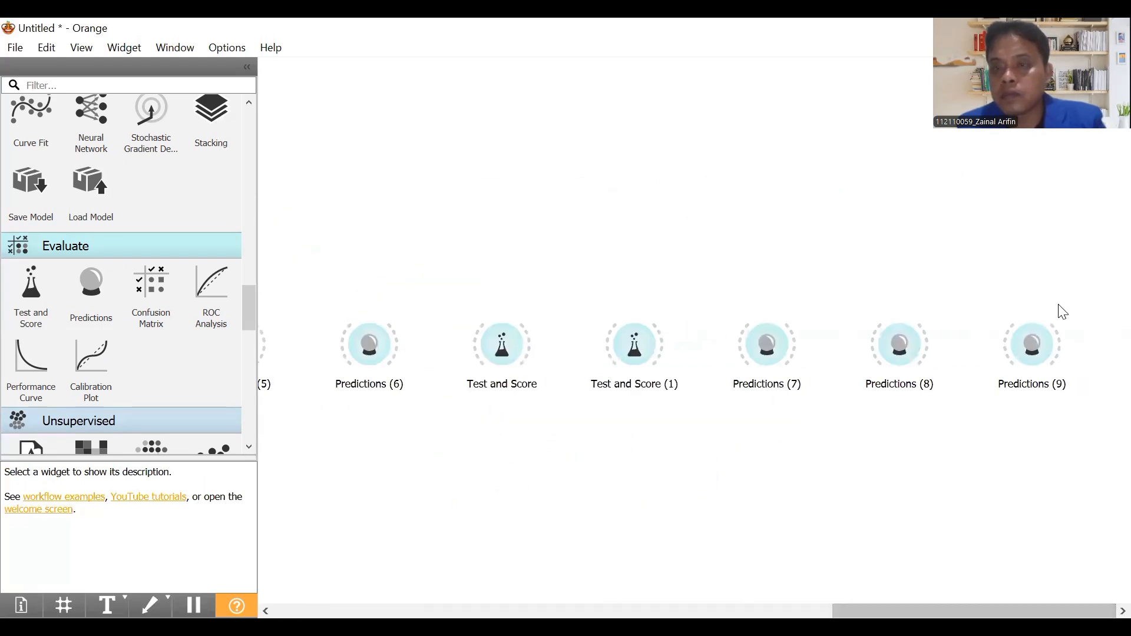
left_click(1041, 342)
key("Delete")
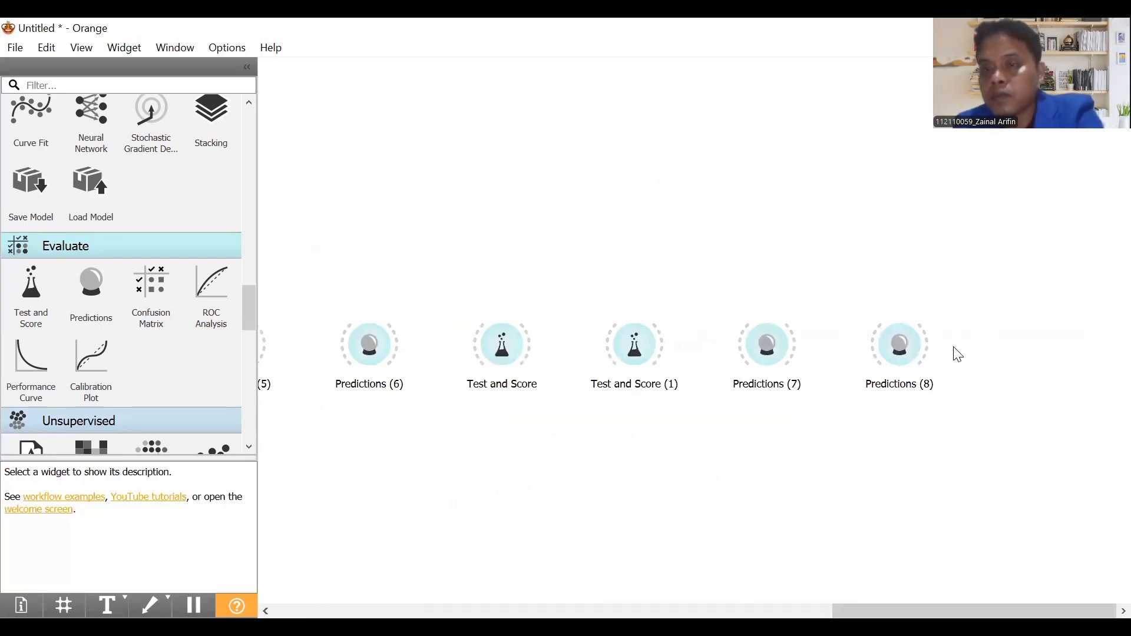
left_click(911, 352)
key("Delete")
left_click(766, 347)
key("Delete")
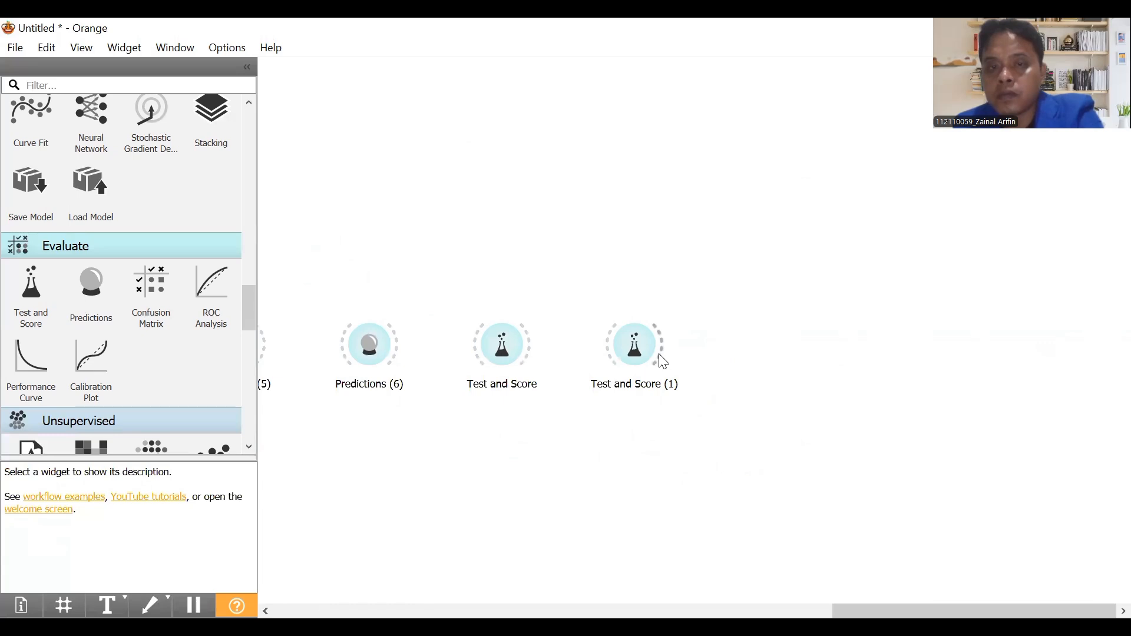
left_click(638, 351)
key("Delete")
left_click(510, 344)
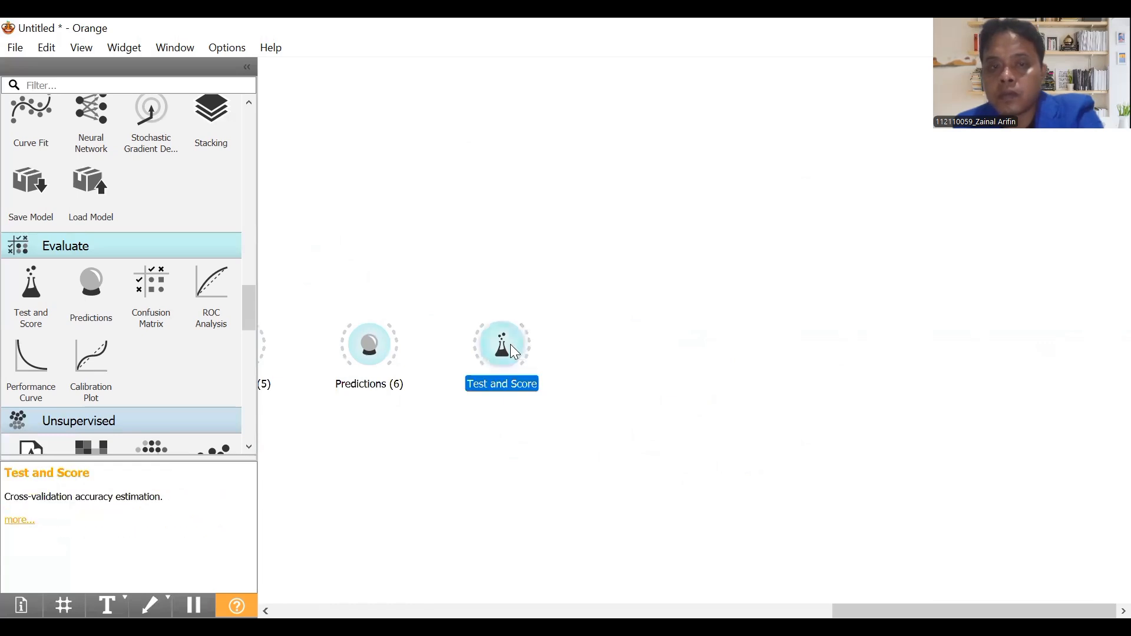
key("Delete")
left_click(376, 345)
key("Delete")
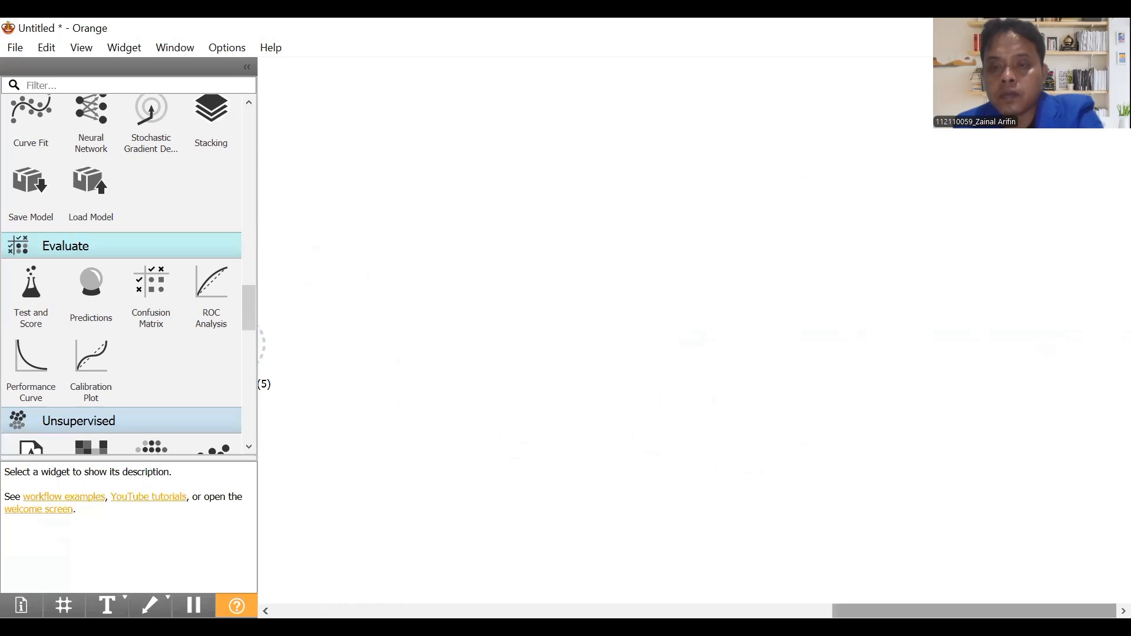
left_click_drag(972, 611, 451, 611)
left_click(698, 350)
key("Delete")
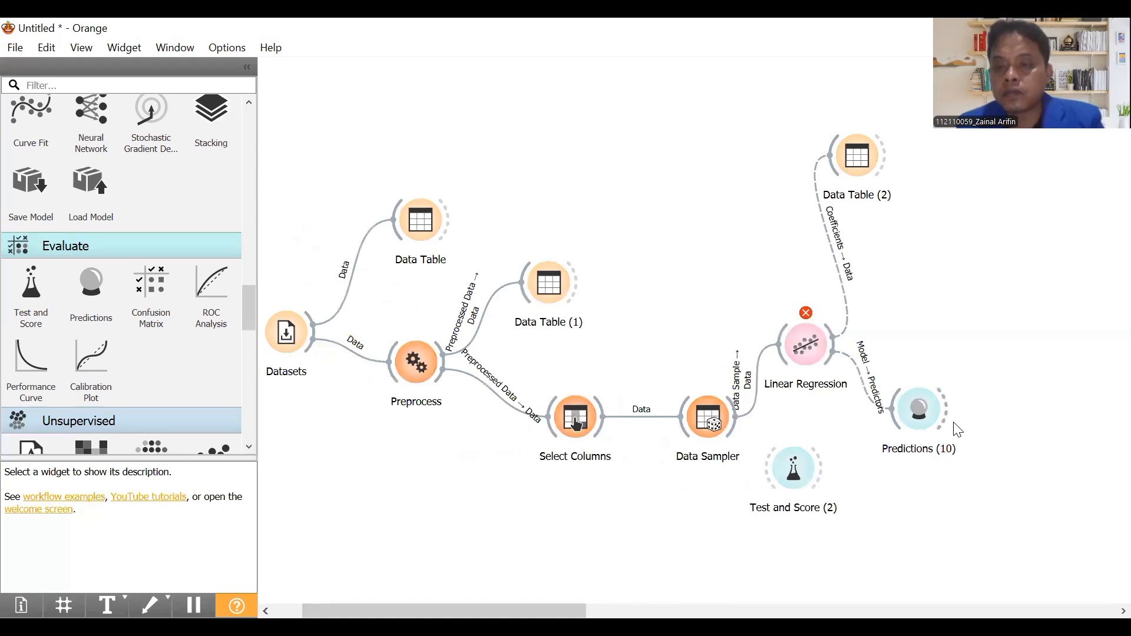
Delete the Predictions (10) and Test and Score (2) widgets.
left_click(918, 407)
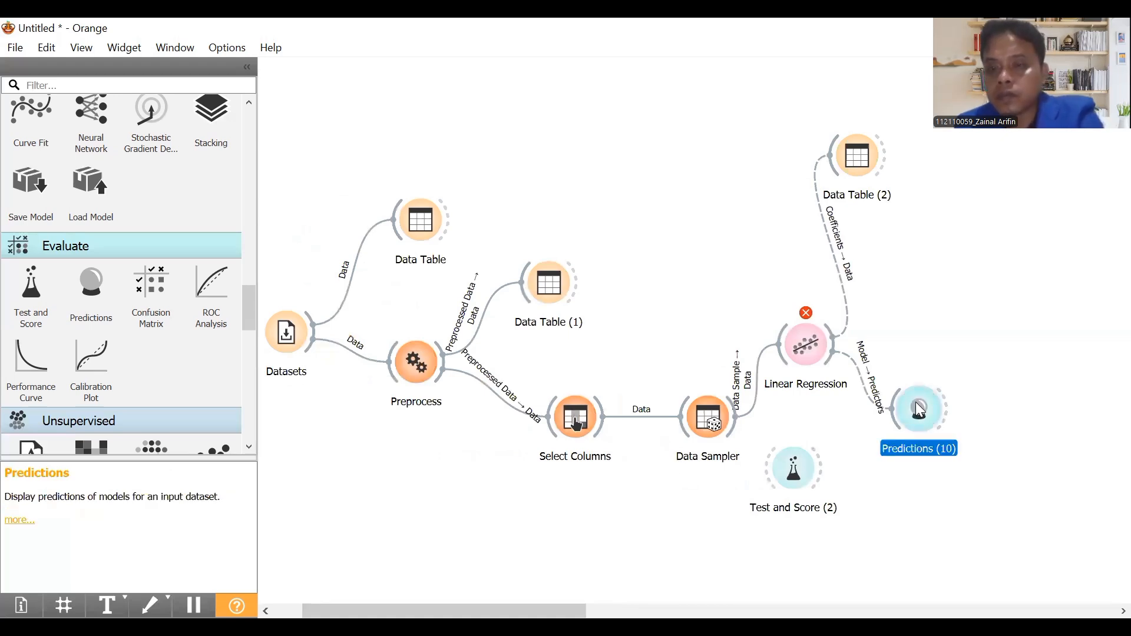
key("Delete")
left_click(802, 483)
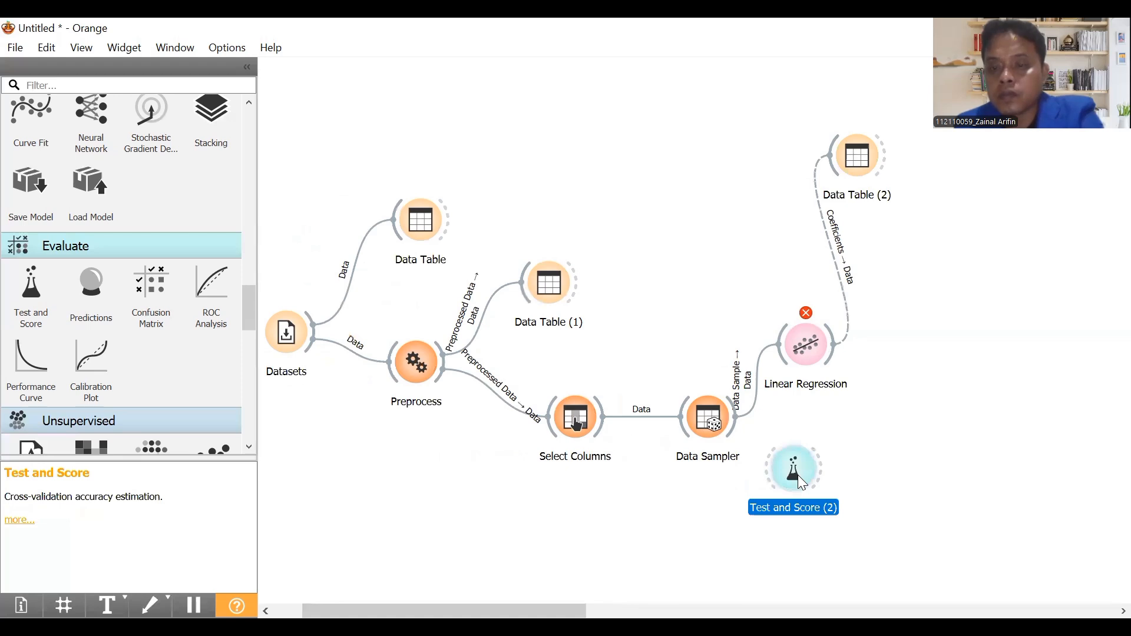
key("Delete")
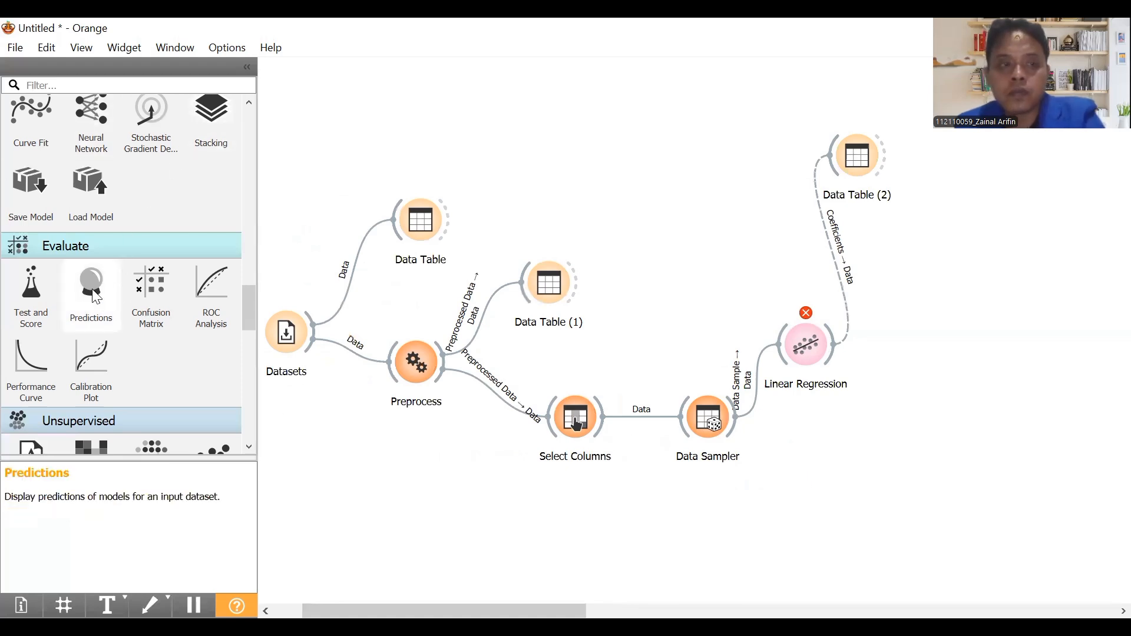
Add a Predictions widget, connect Linear Regression's model output to it, and add a Test and Score widget below Linear Regression.
left_click_drag(95, 295, 919, 380)
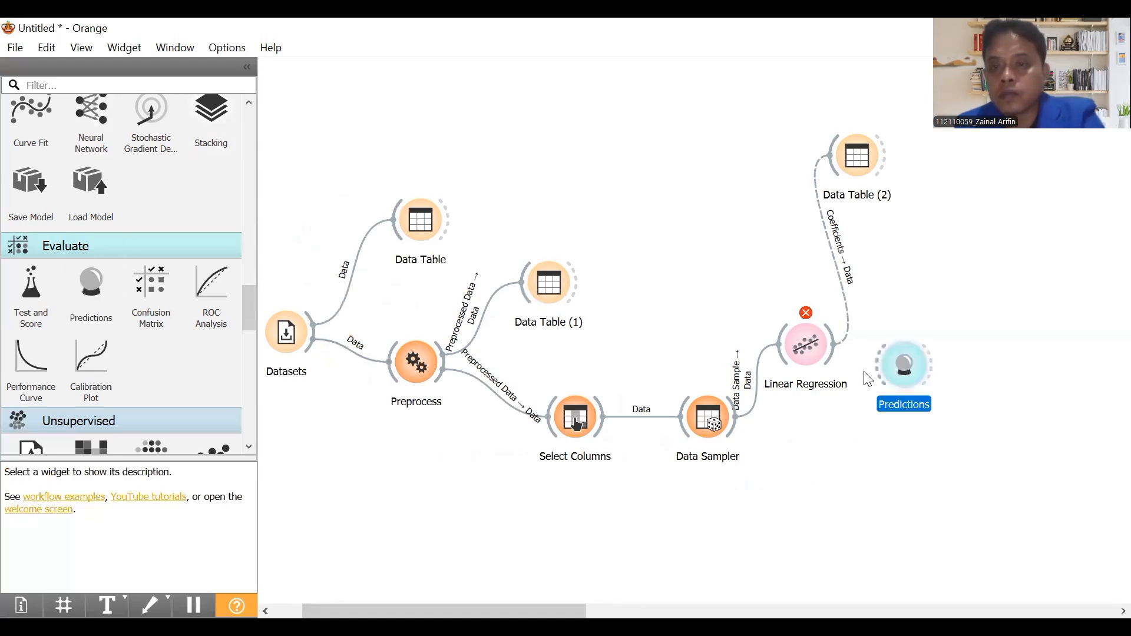
left_click_drag(830, 350, 891, 362)
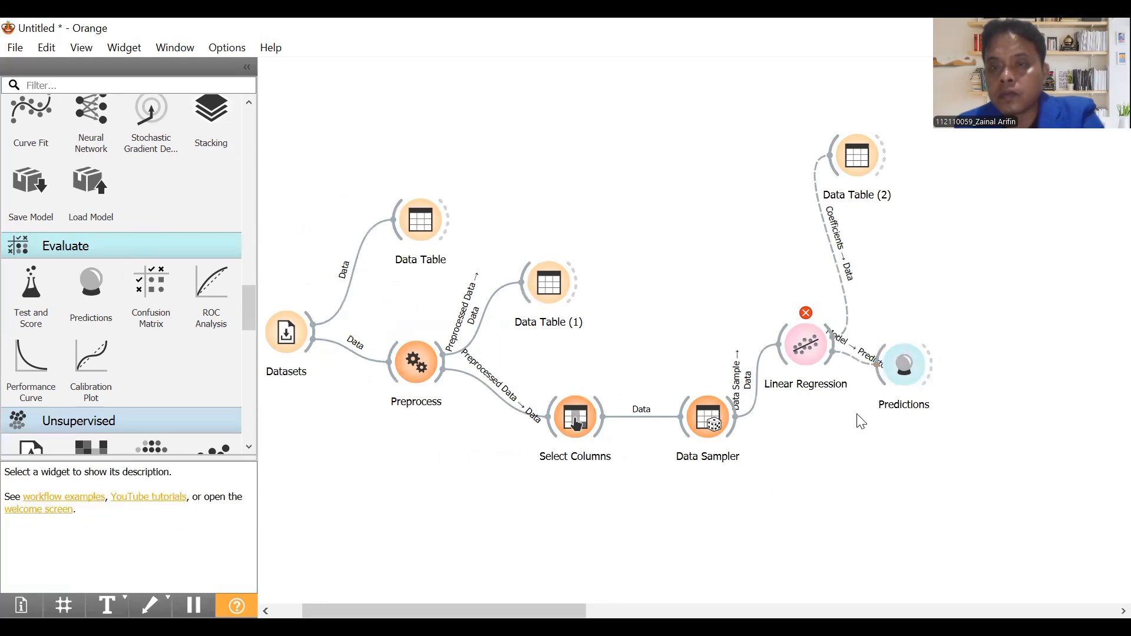
left_click_drag(31, 295, 836, 465)
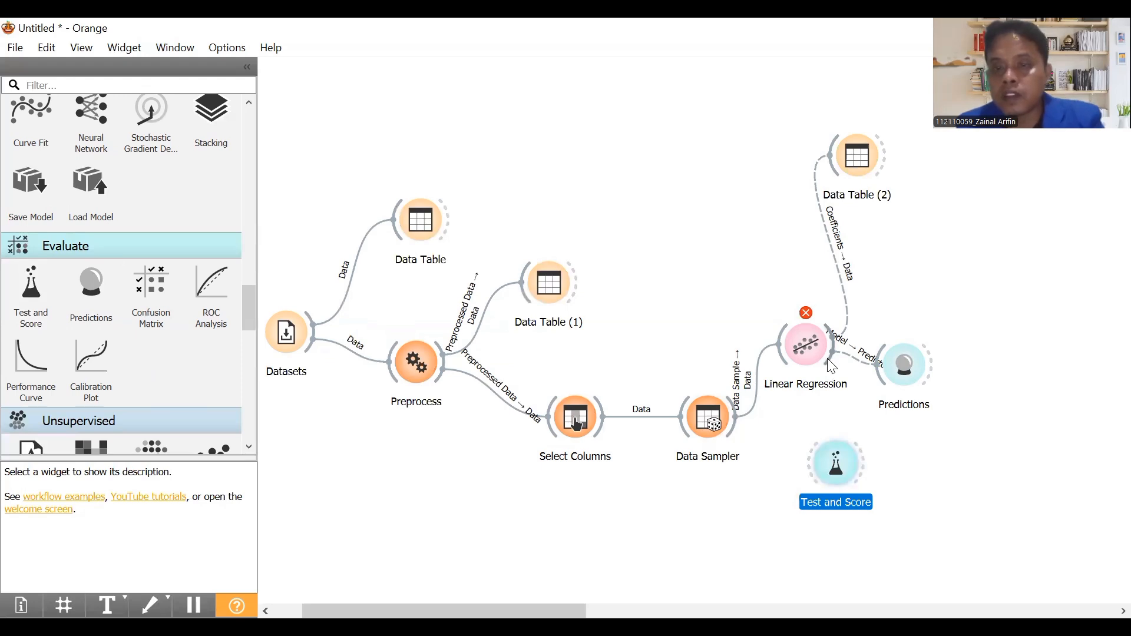
left_click_drag(829, 357, 830, 359)
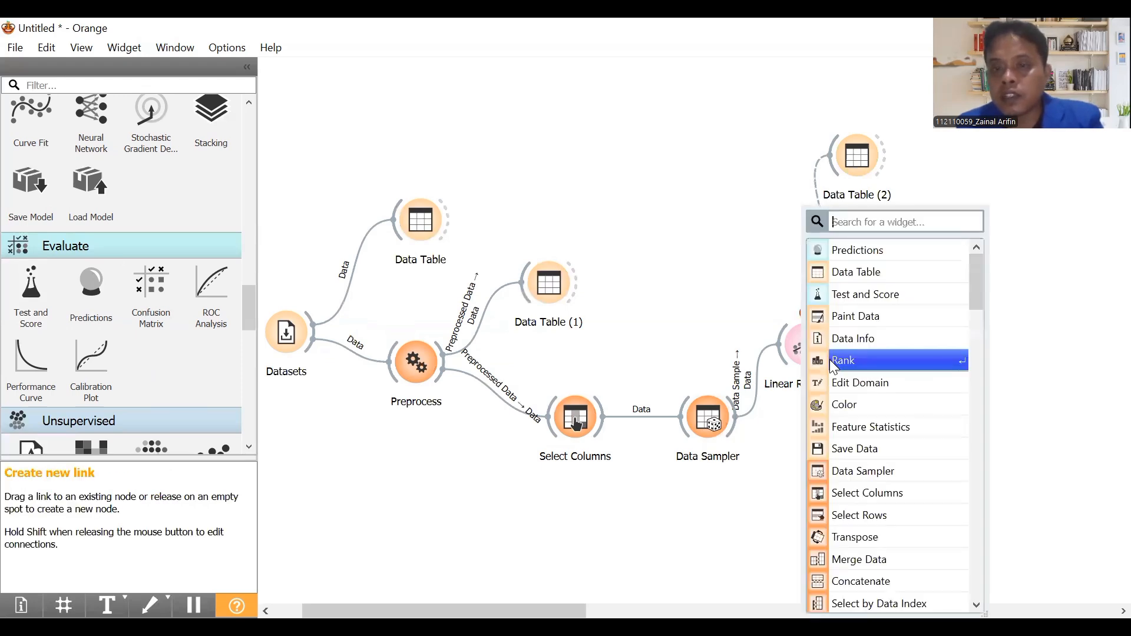
left_click(829, 363)
double_click(777, 531)
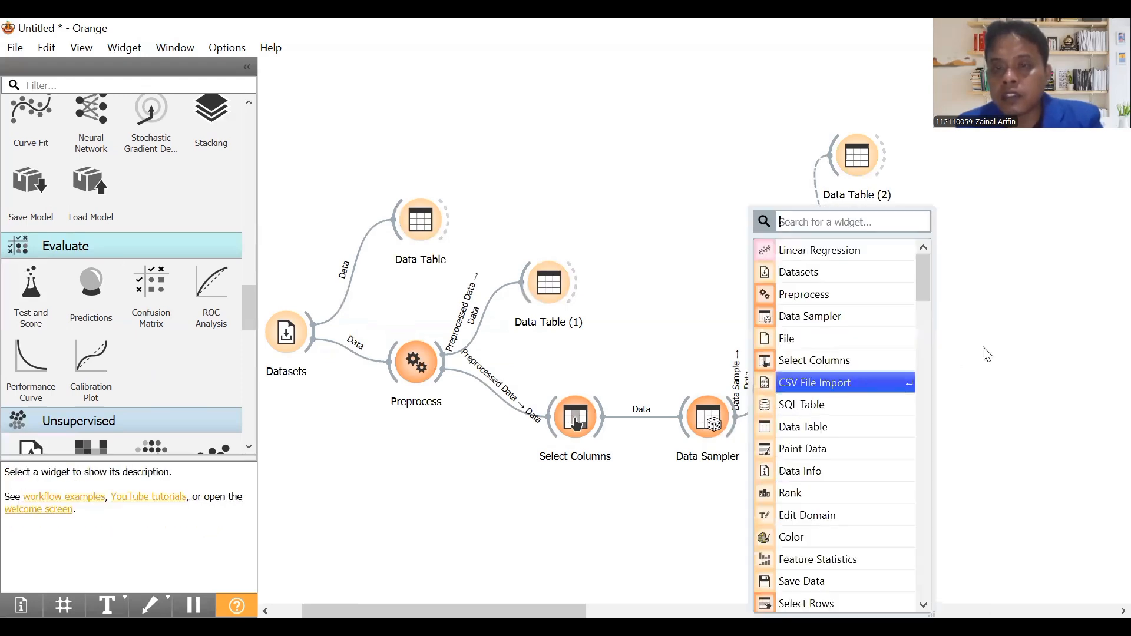
left_click(1017, 332)
left_click(852, 364)
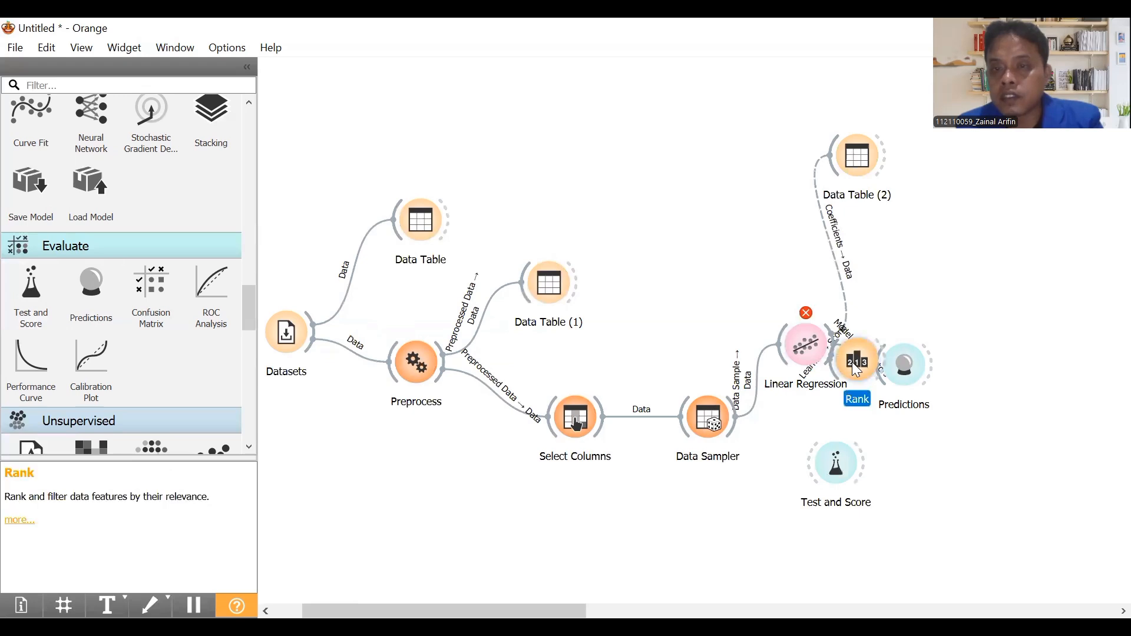
key("Delete")
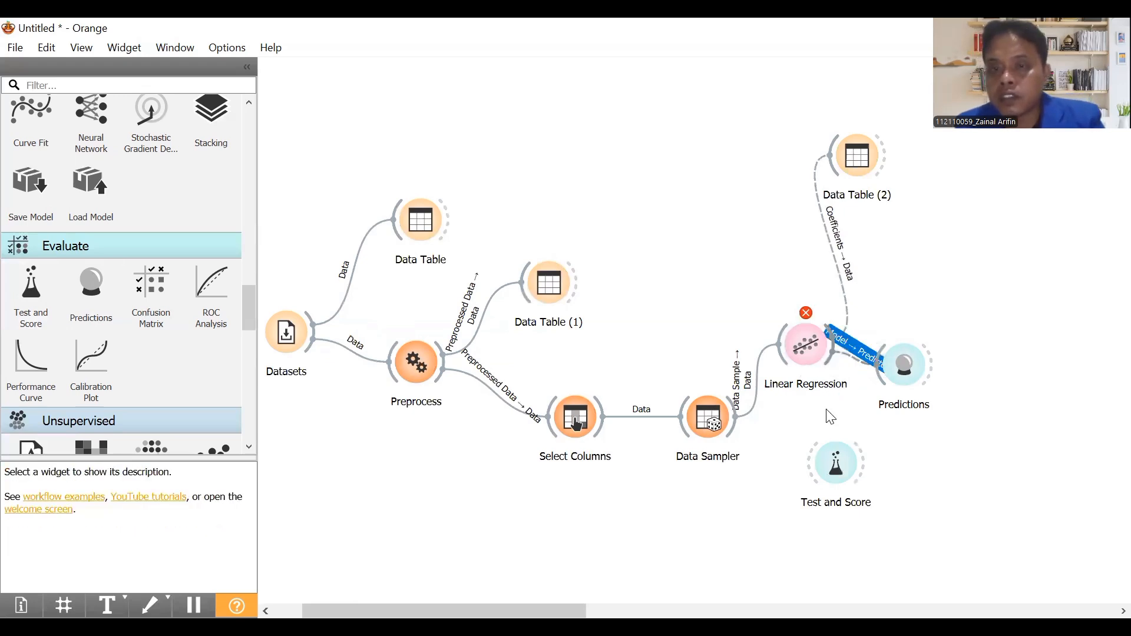
Move the Predictions widget farther away from Linear Regression.
double_click(853, 355)
left_click(746, 230)
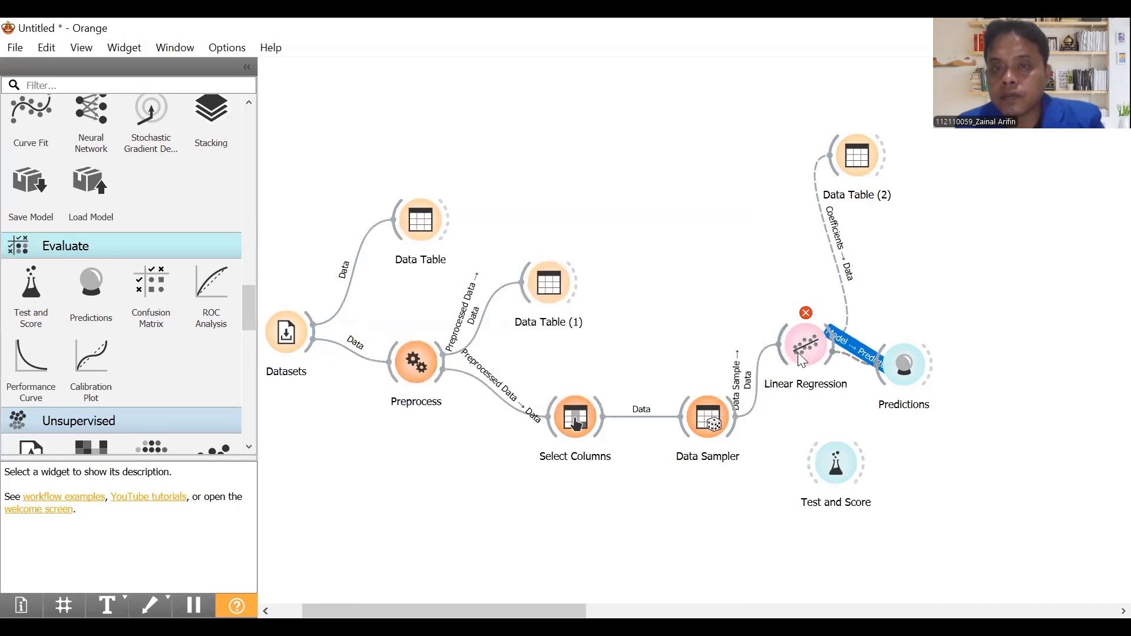
left_click(980, 453)
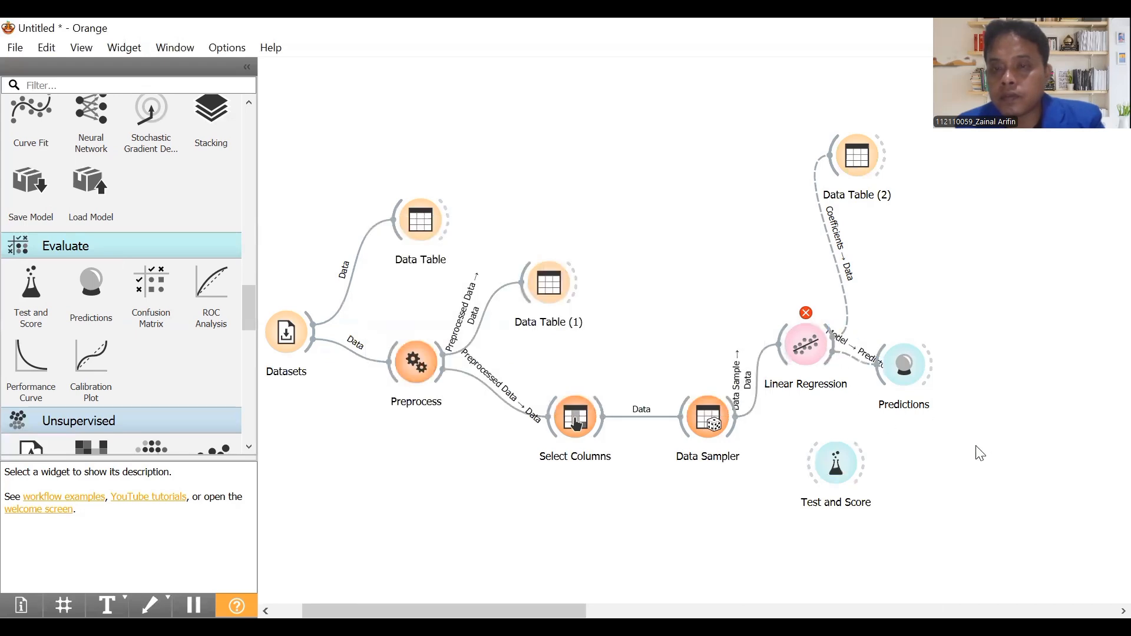
left_click_drag(913, 375, 1018, 376)
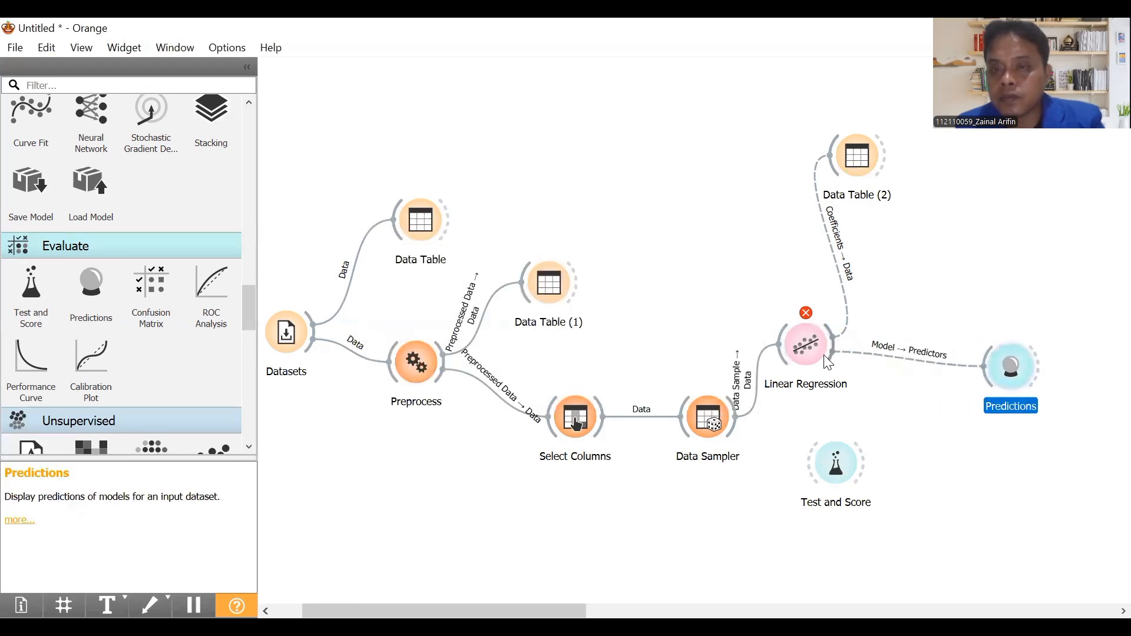
Add a Data Info widget beside Linear Regression, fed by Test and Score's Predictions output, and open Test and Score.
left_click_drag(833, 343, 828, 465)
left_click(843, 386)
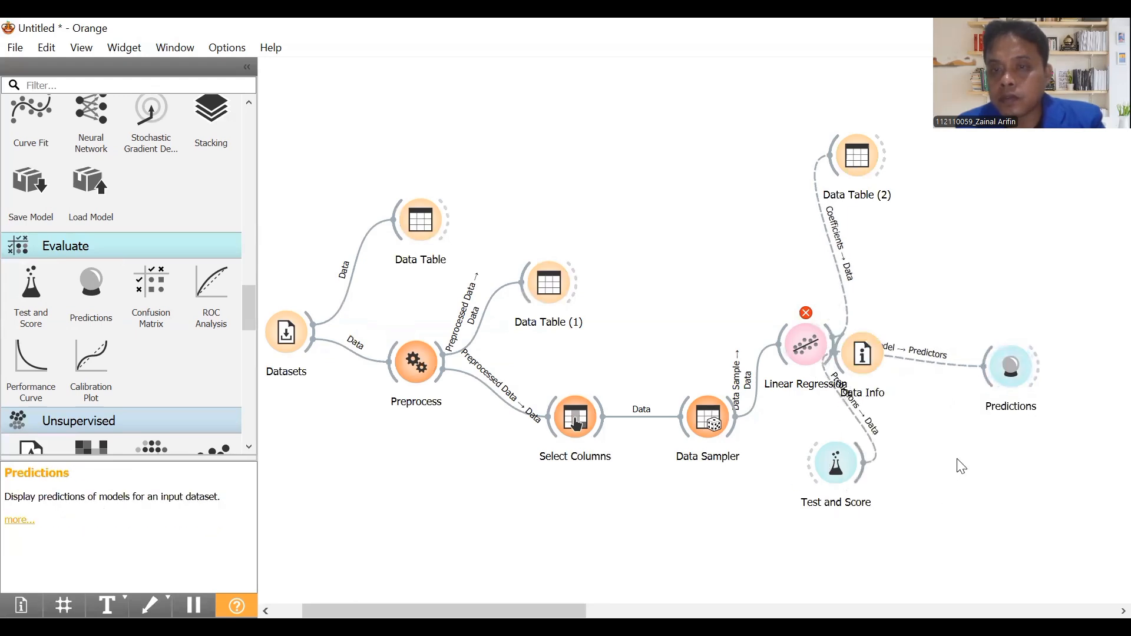
double_click(832, 464)
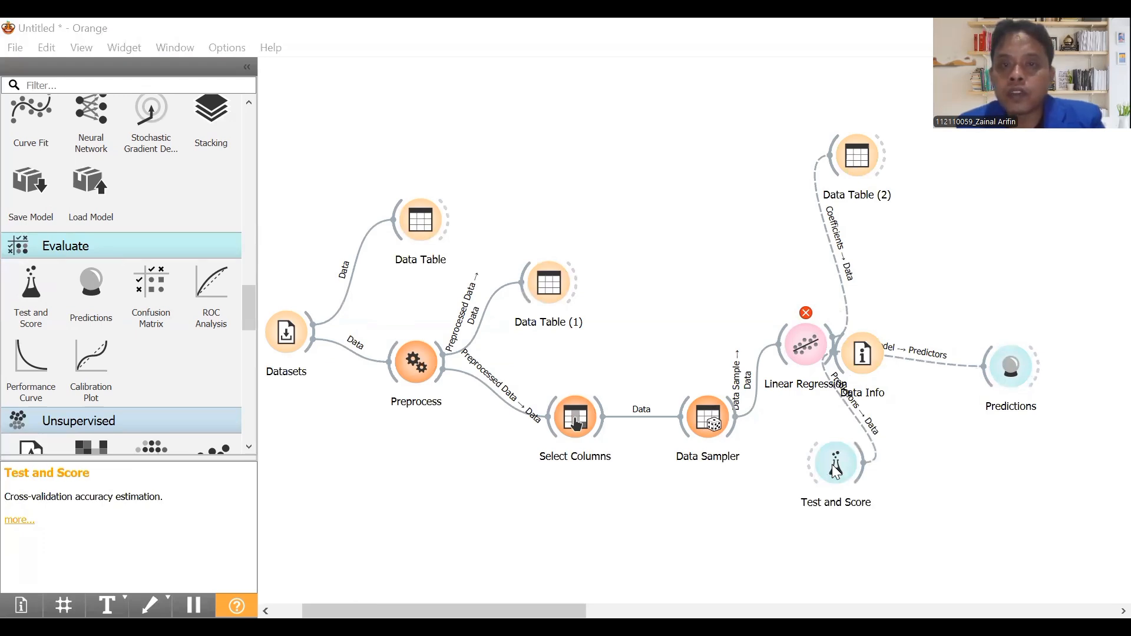
left_click(865, 425)
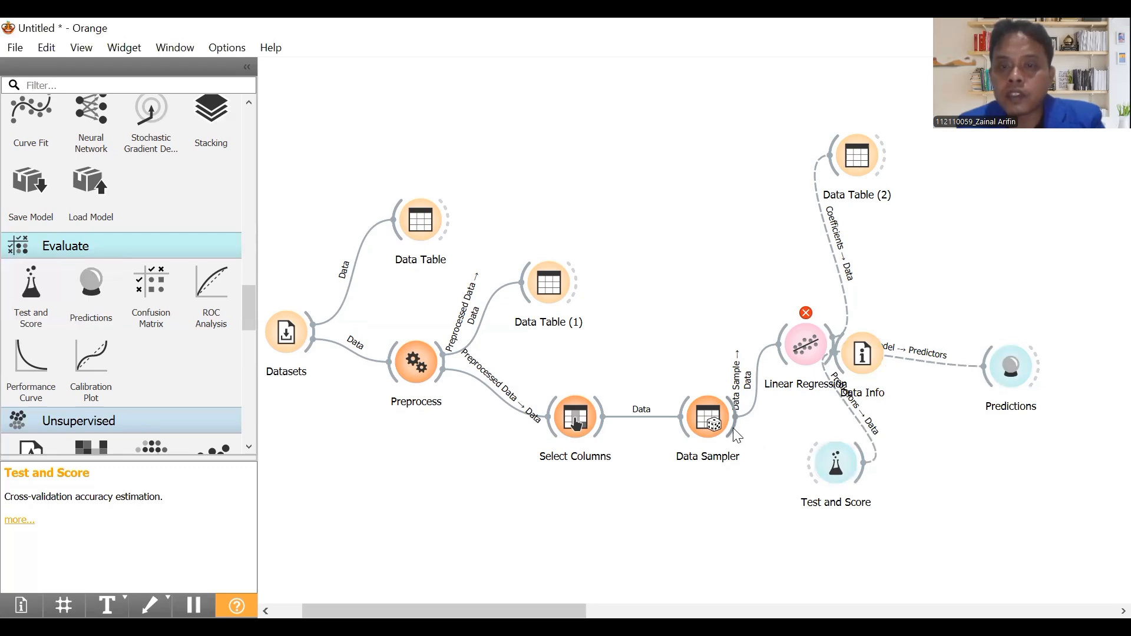
Connect Data Sampler's Data Sample output to Test and Score's data input and open Test and Score to check the evaluation.
left_click_drag(734, 431, 815, 465)
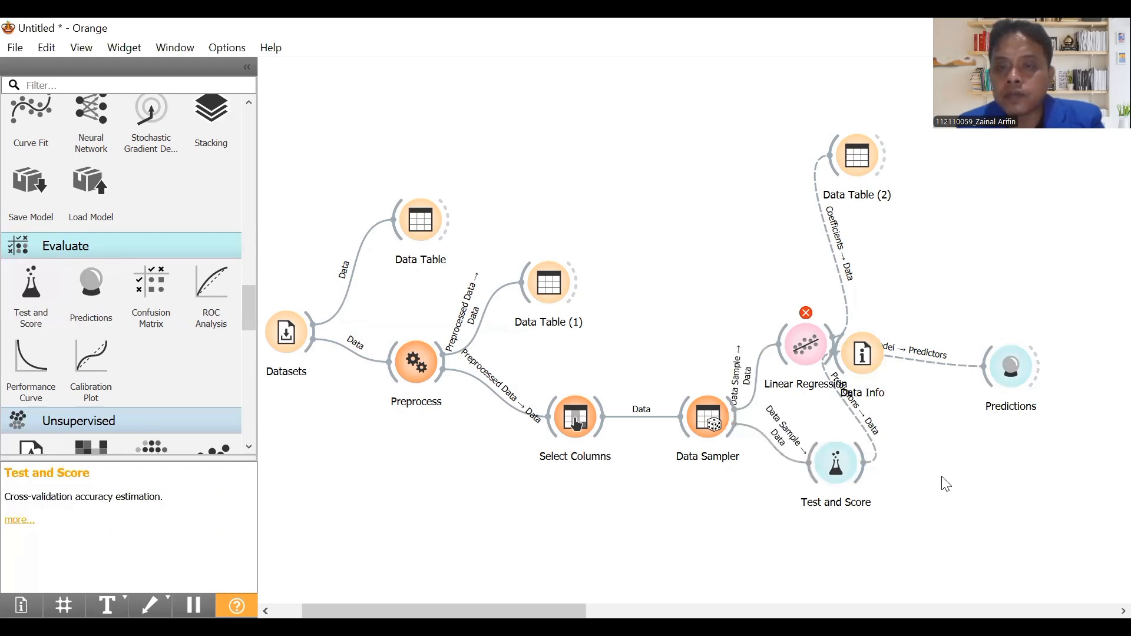
left_click(837, 475)
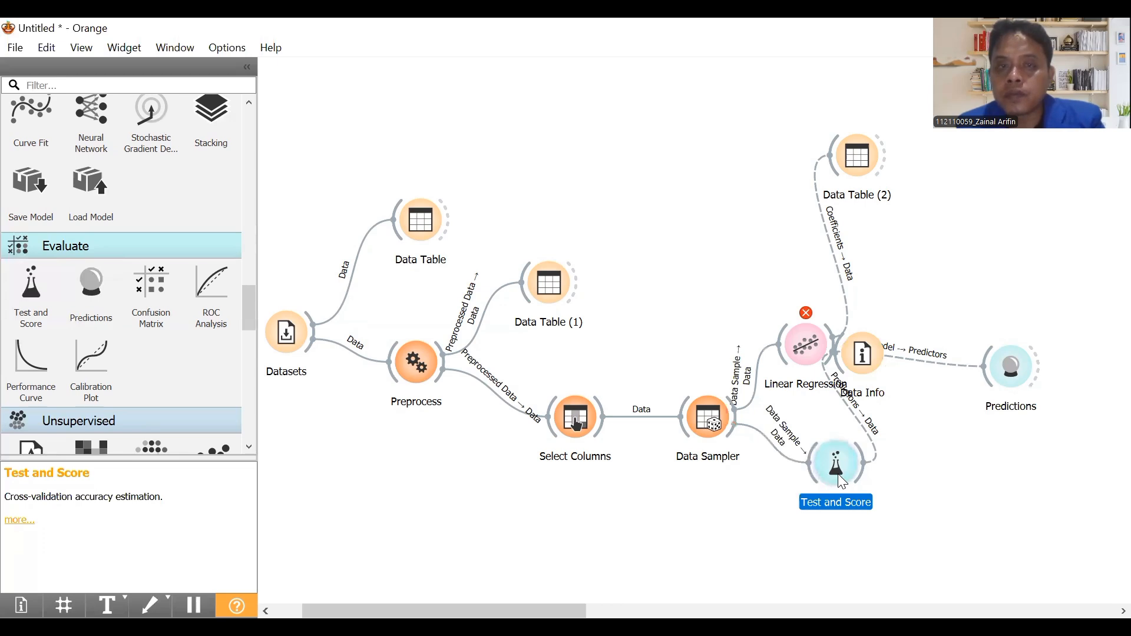
double_click(838, 474)
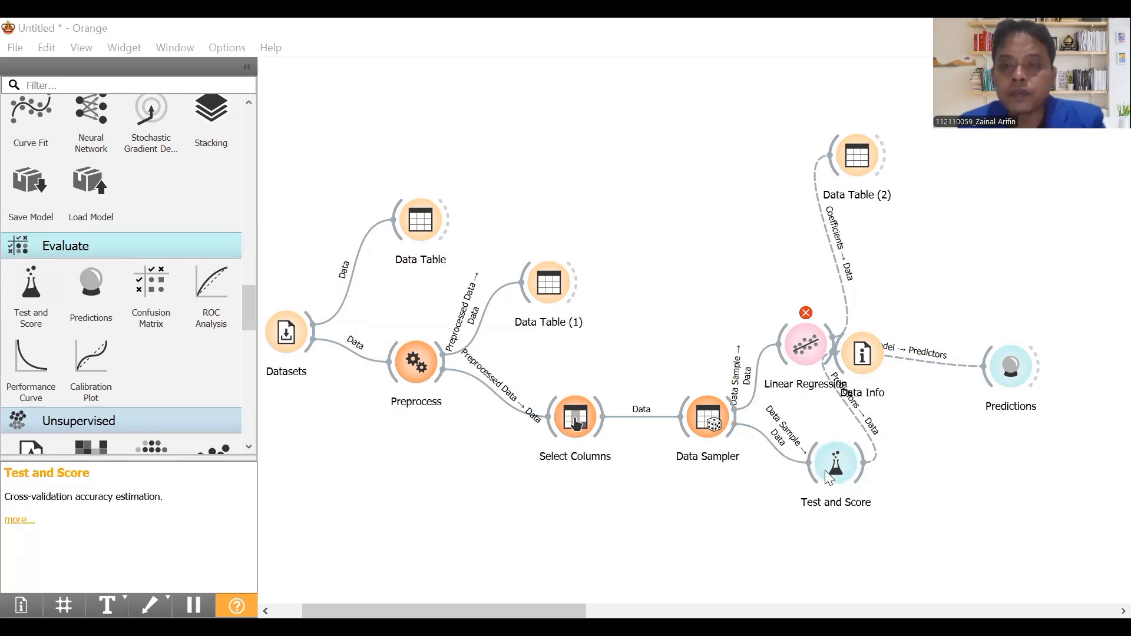
left_click(975, 515)
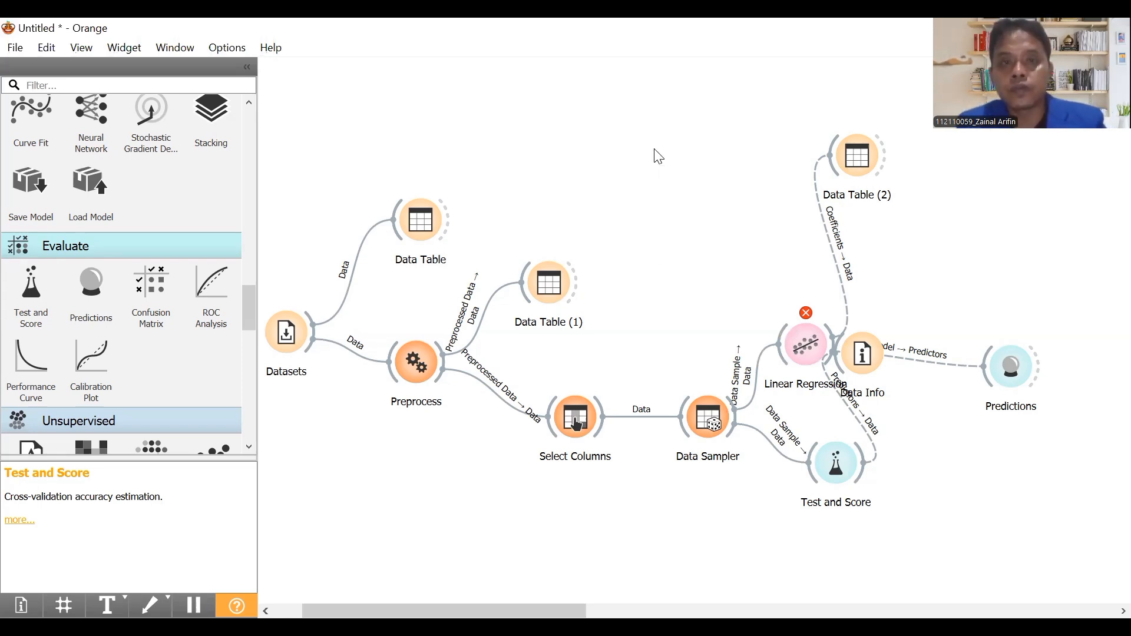
Close the workflow and discard its unsaved changes.
key("alt+Tab")
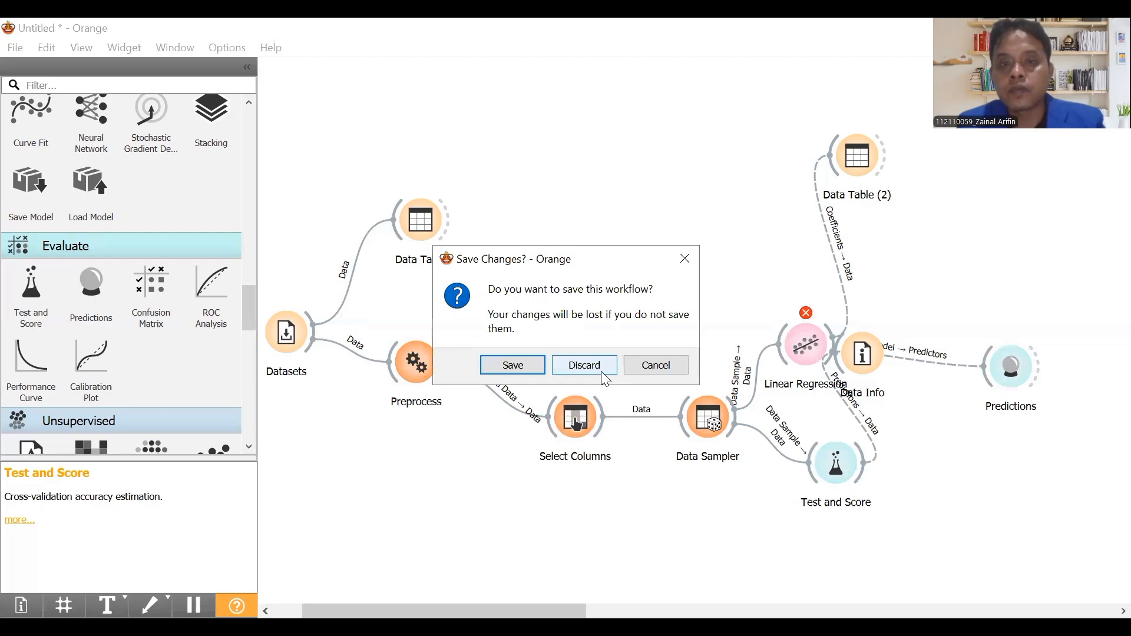
left_click(601, 372)
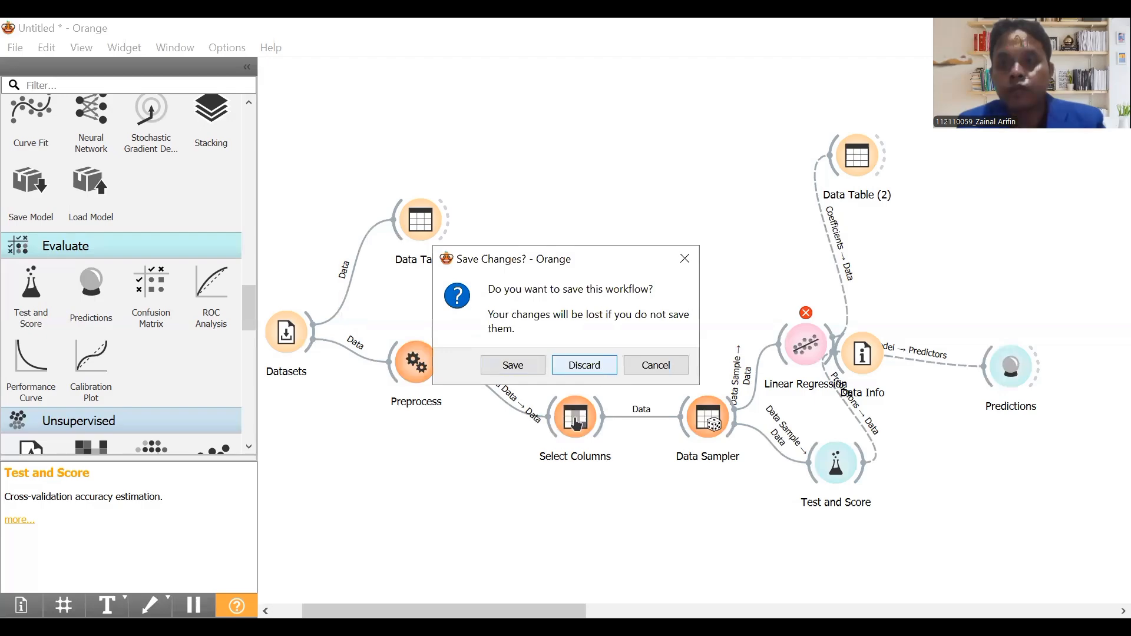